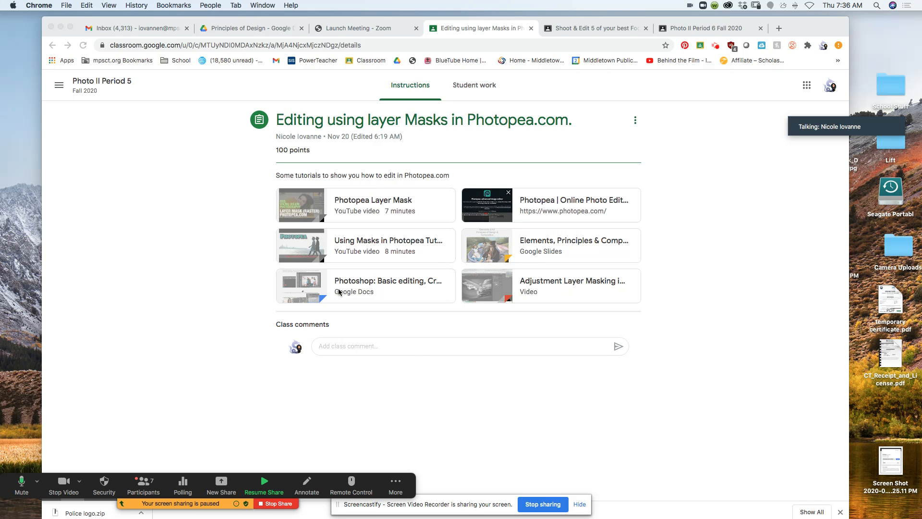
Step: Admit the two waiting participants to the Zoom meeting, one after the other, and minimize the participants list each time
{"action": "left_click", "coordinate": [147, 480]}
{"action": "left_click", "coordinate": [530, 128]}
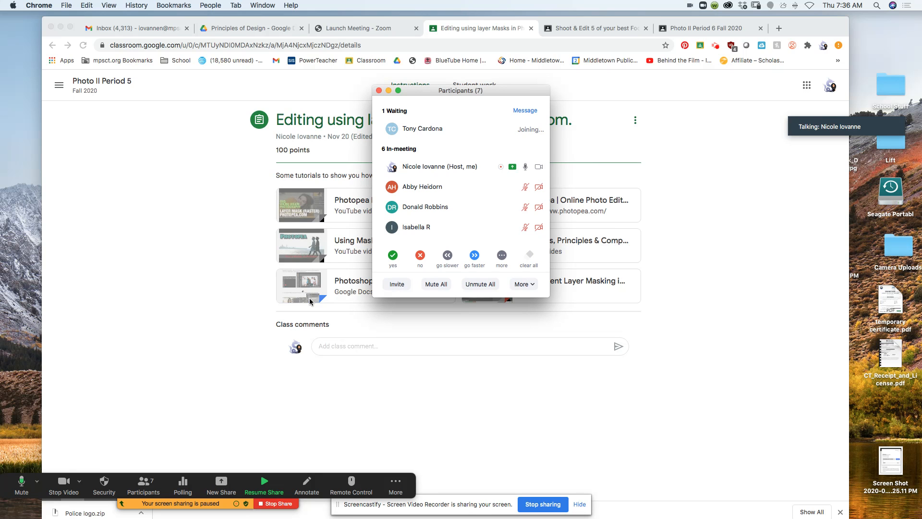
{"action": "left_click", "coordinate": [388, 91]}
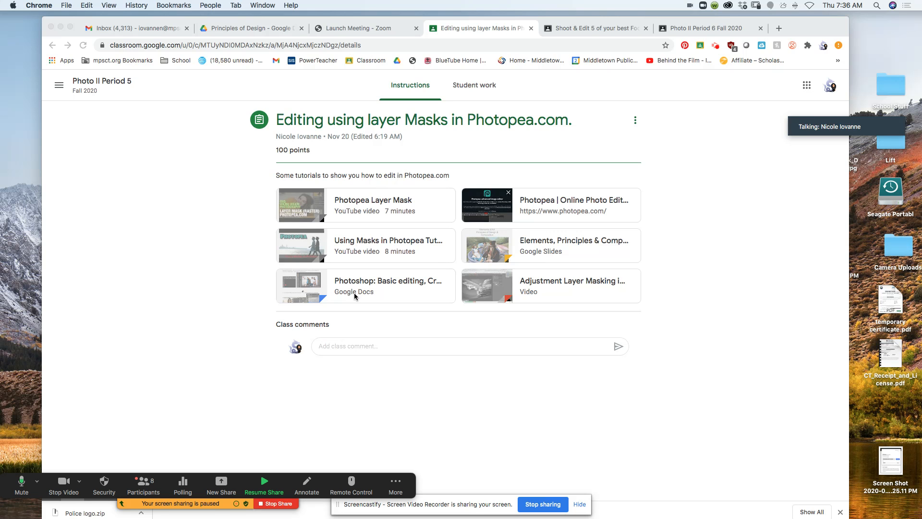
{"action": "left_click", "coordinate": [144, 489]}
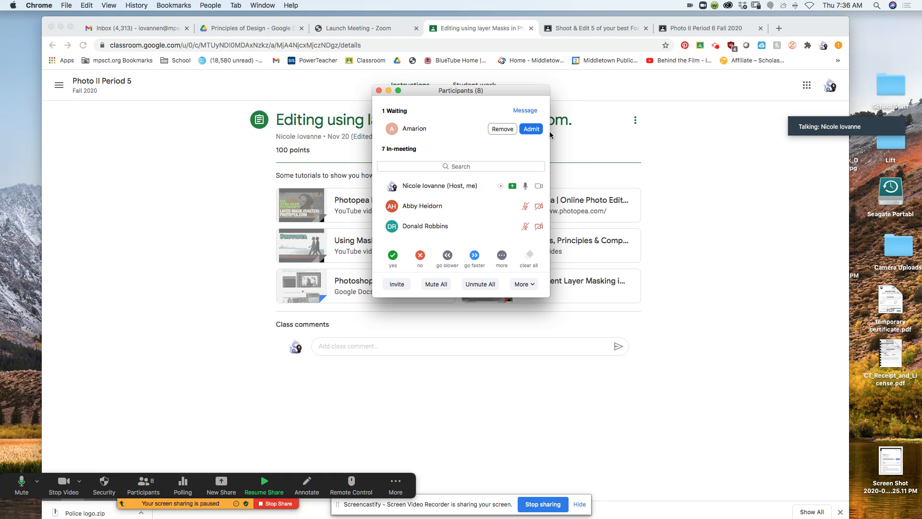
{"action": "left_click", "coordinate": [537, 132]}
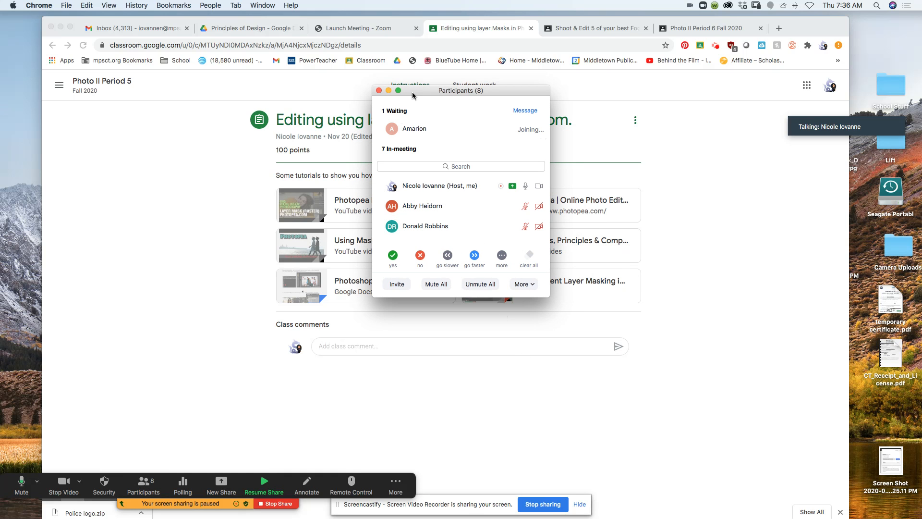
{"action": "left_click", "coordinate": [388, 92]}
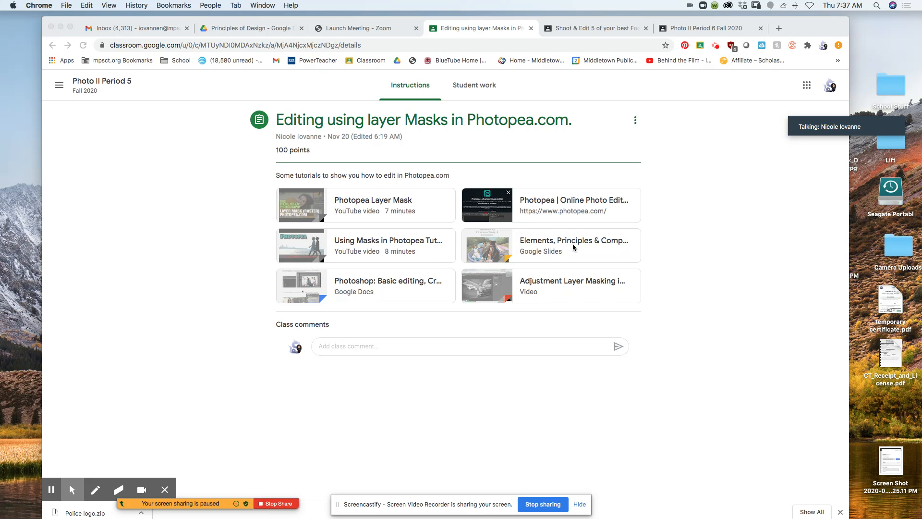
Step: Open the Photopea online photo editor from the layer mask assignment's attachments
{"action": "left_click", "coordinate": [561, 203]}
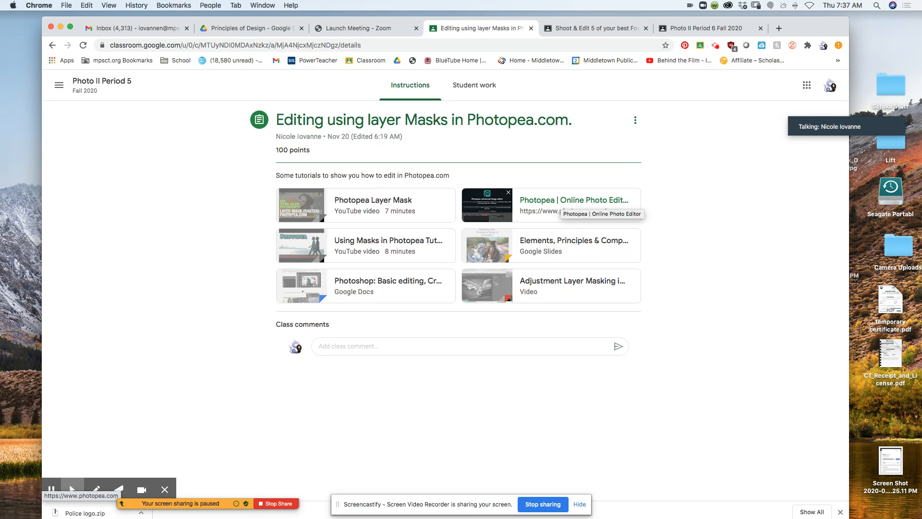
{"action": "left_click", "coordinate": [530, 202]}
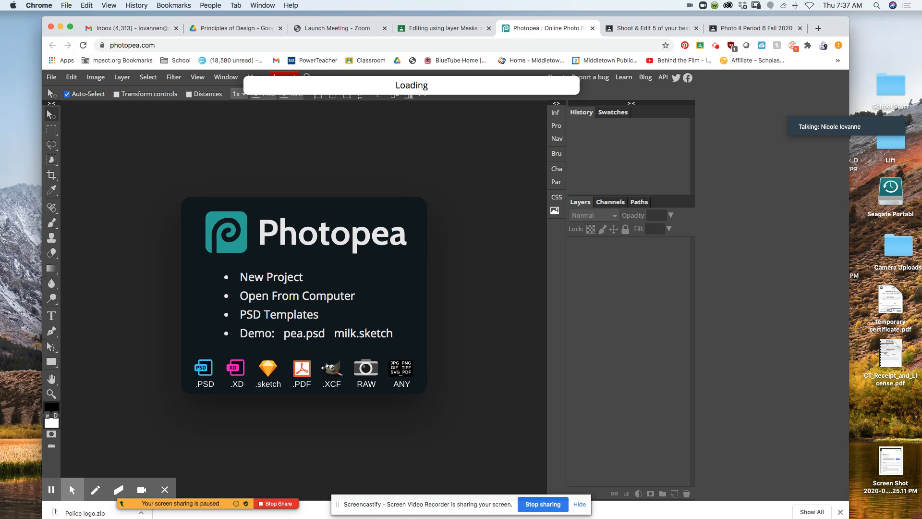
Step: Switch to the Google Drive preview of Asymmetry.JPG and download the photo as Asymmetry into the School Stuff folder
{"action": "left_click", "coordinate": [234, 29]}
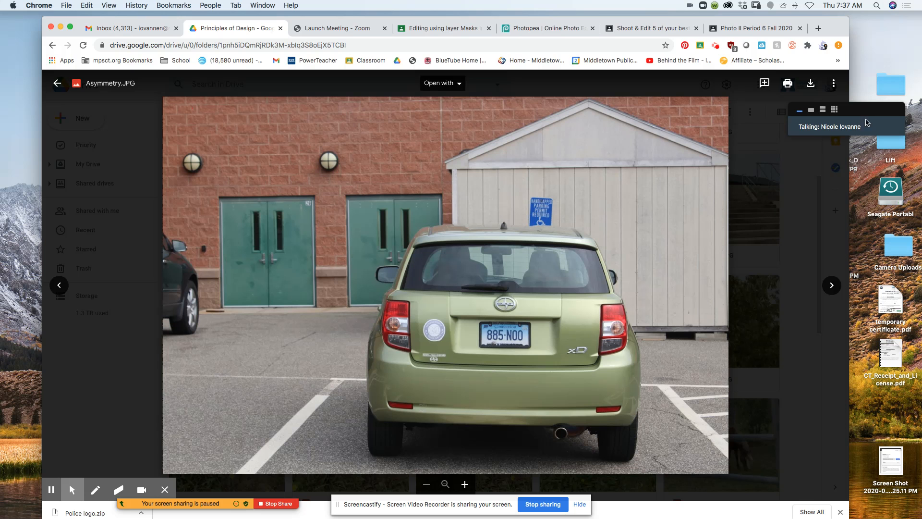
{"action": "left_click_drag", "start_coordinate": [872, 115], "coordinate": [890, 150]}
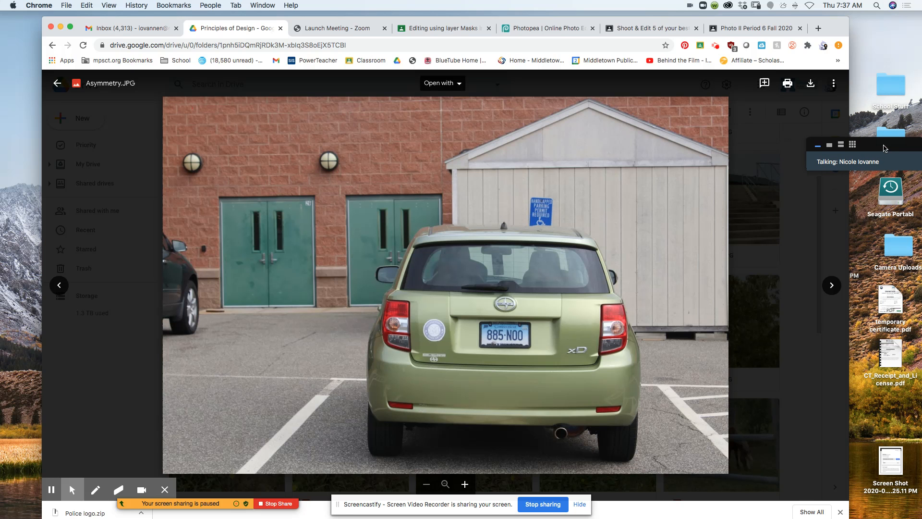
{"action": "left_click", "coordinate": [811, 85]}
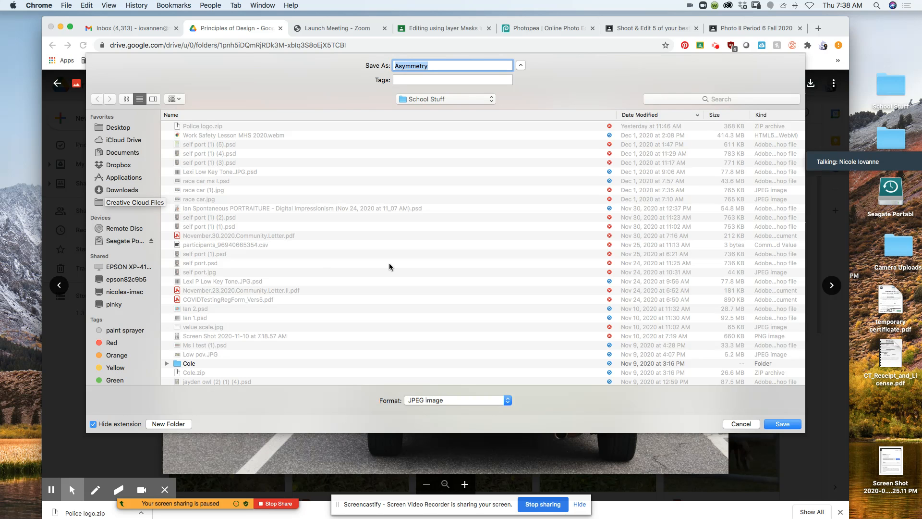
{"action": "left_click", "coordinate": [790, 426]}
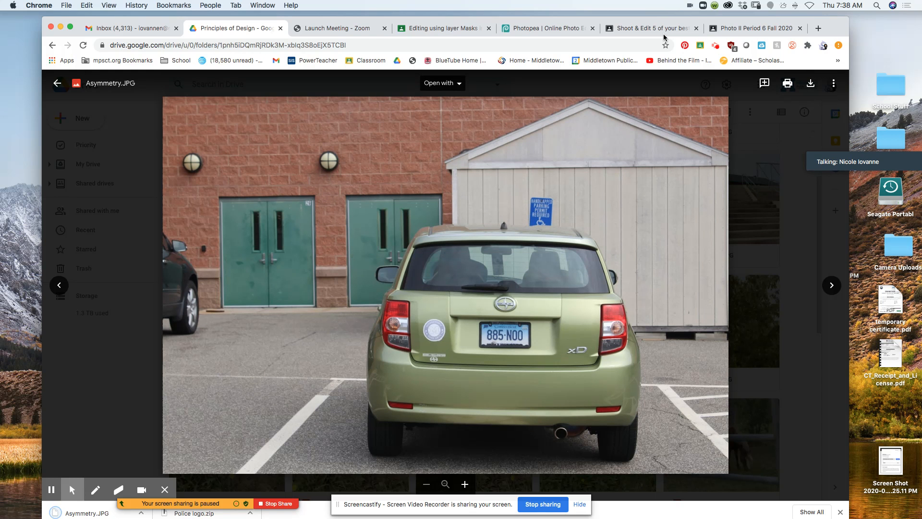
Step: Switch to Photopea, open Asymmetry.JPG from the School Stuff folder, and dismiss the advertising notice
{"action": "left_click", "coordinate": [539, 28]}
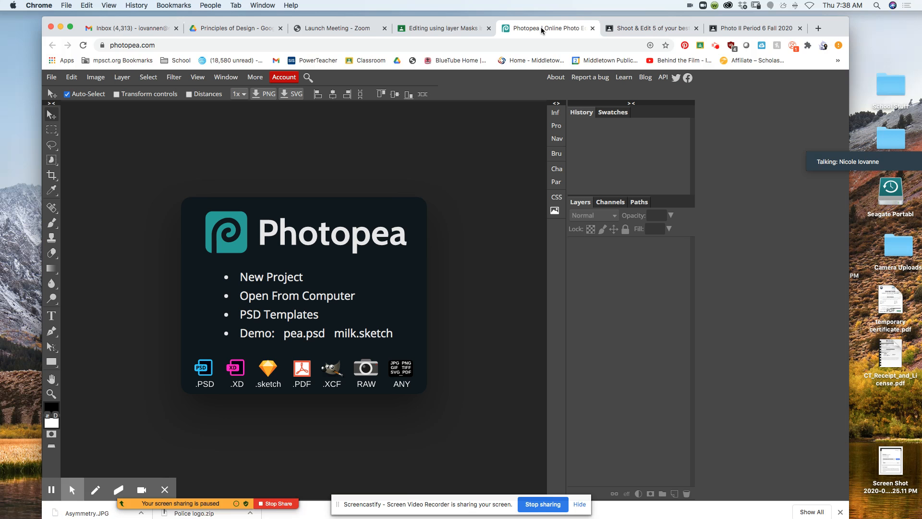
{"action": "left_click", "coordinate": [53, 79]}
{"action": "left_click", "coordinate": [69, 108]}
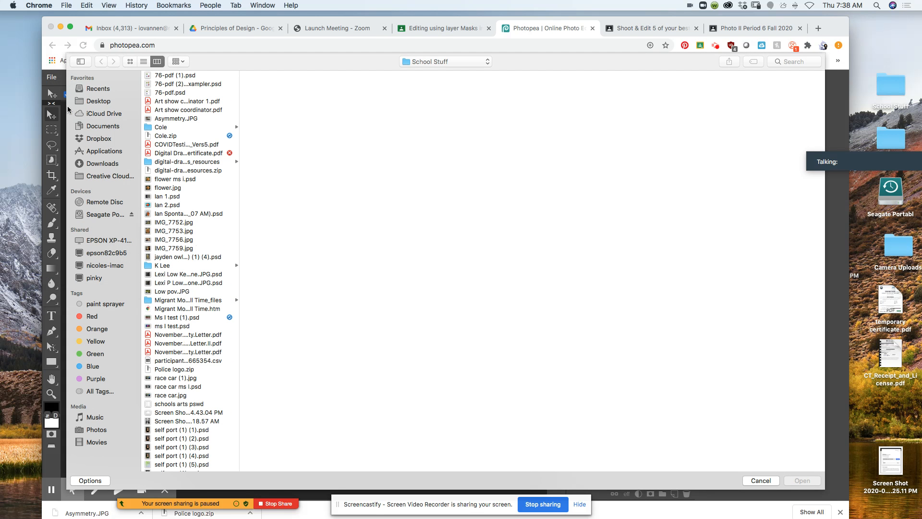
{"action": "left_click", "coordinate": [180, 118]}
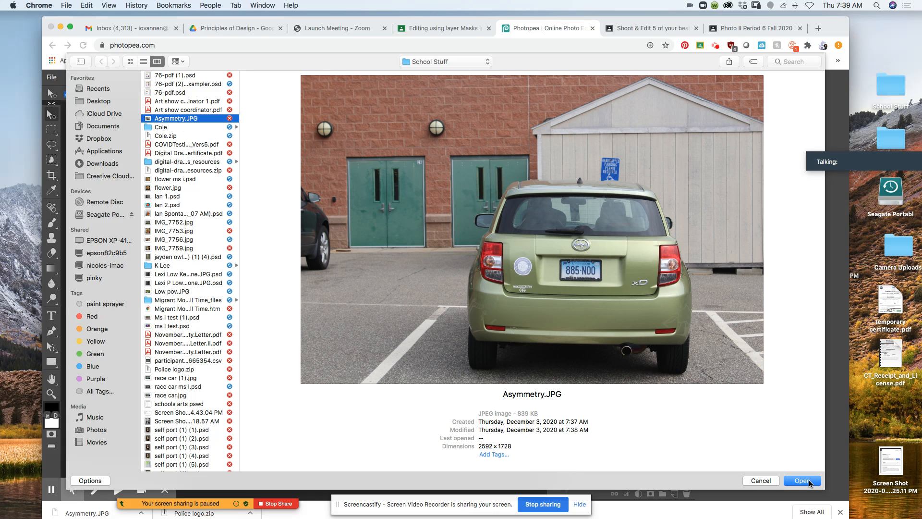
{"action": "left_click", "coordinate": [810, 486]}
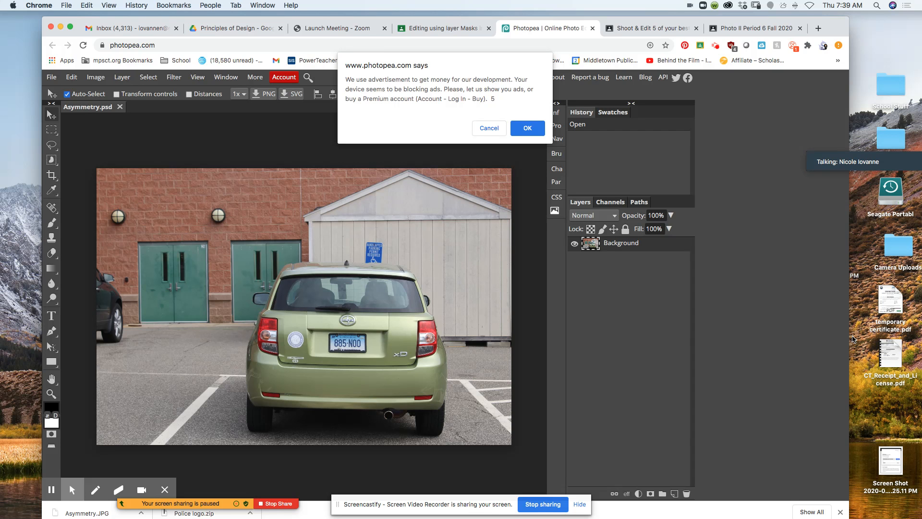
{"action": "left_click", "coordinate": [527, 129]}
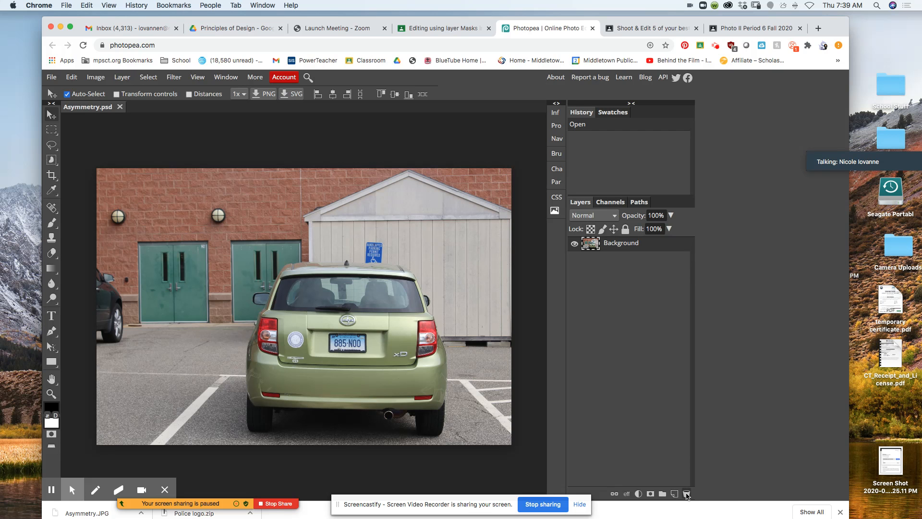
{"action": "left_click", "coordinate": [687, 494]}
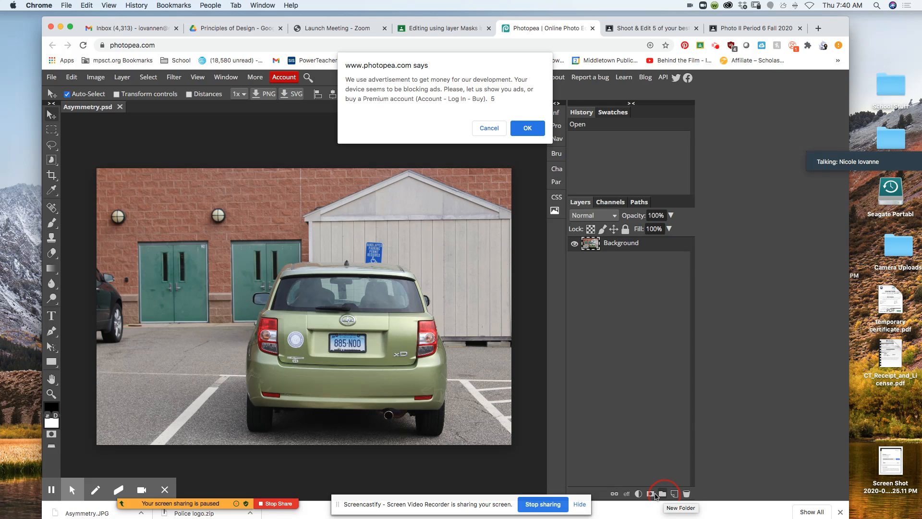
{"action": "left_click", "coordinate": [526, 128]}
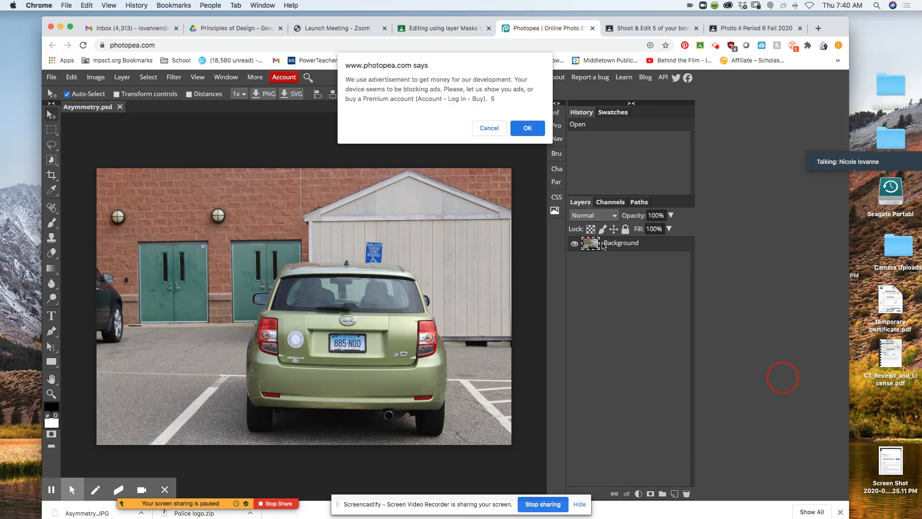
{"action": "left_click", "coordinate": [527, 128]}
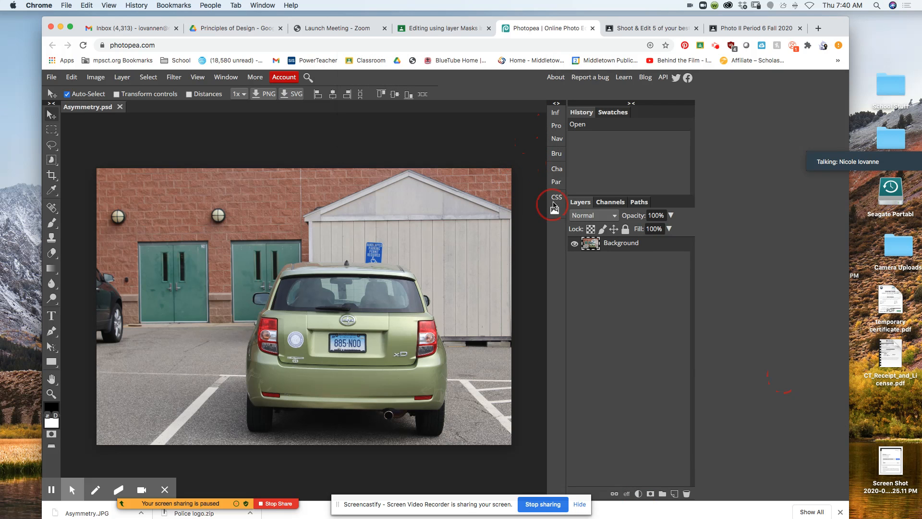
{"action": "left_click", "coordinate": [638, 495]}
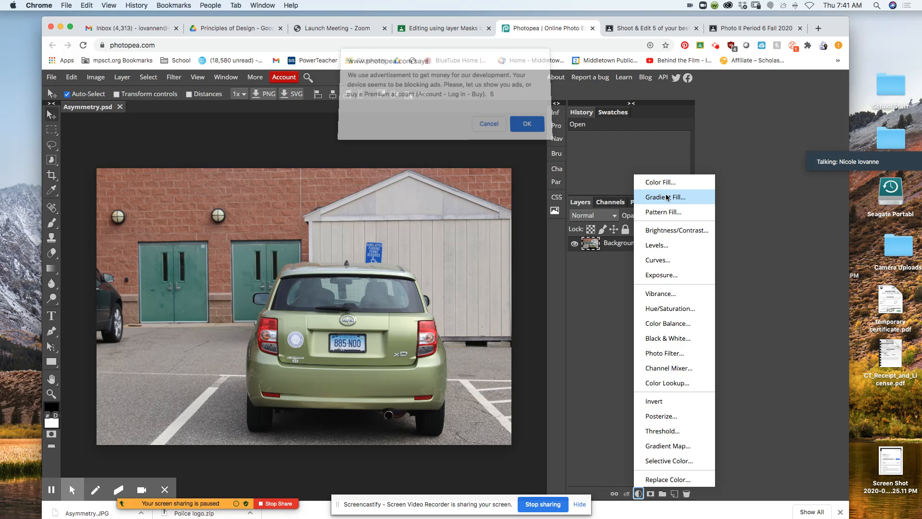
{"action": "left_click", "coordinate": [528, 128]}
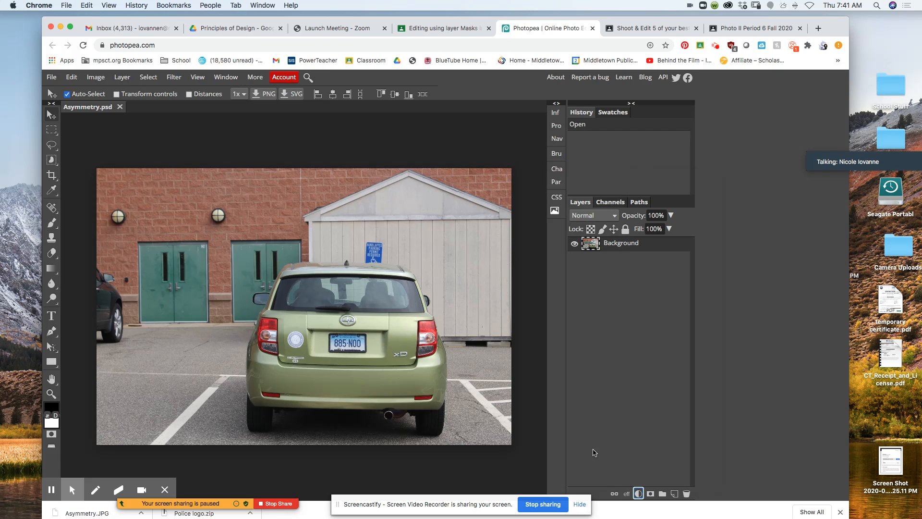
{"action": "left_click", "coordinate": [638, 494]}
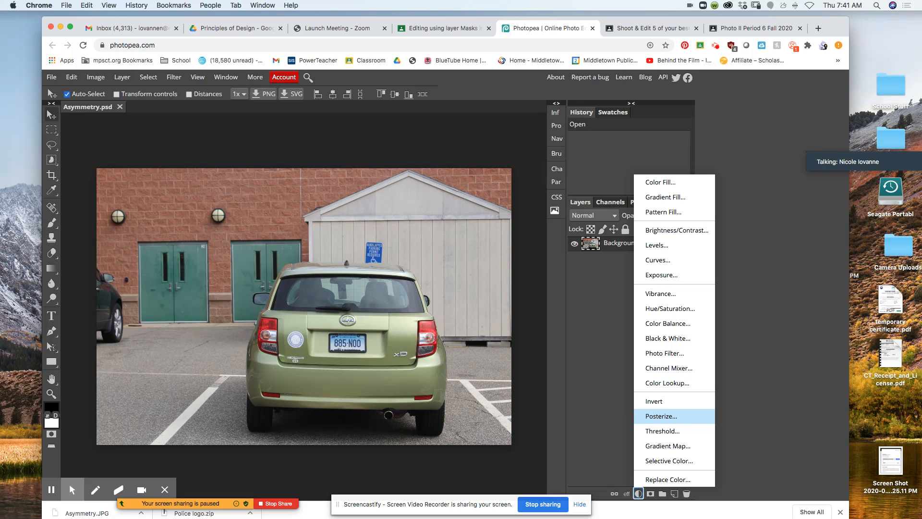
{"action": "left_click", "coordinate": [677, 421]}
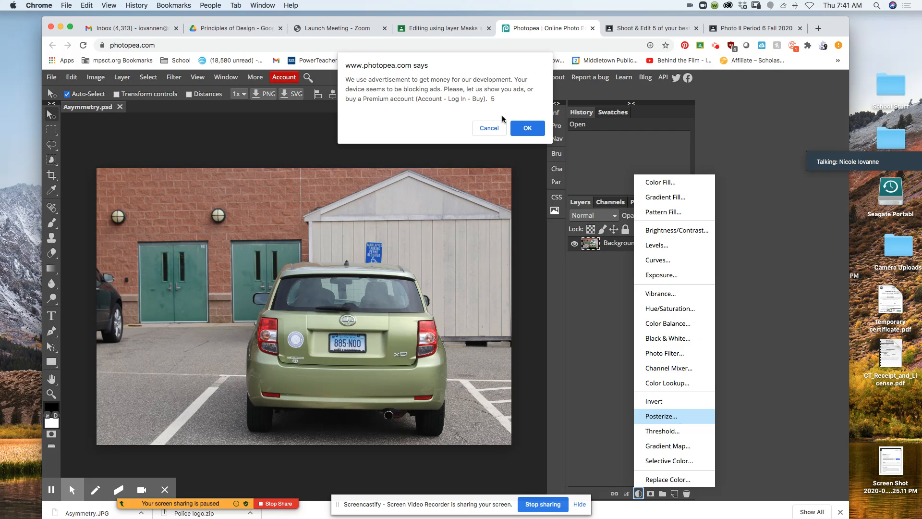
{"action": "left_click", "coordinate": [526, 128]}
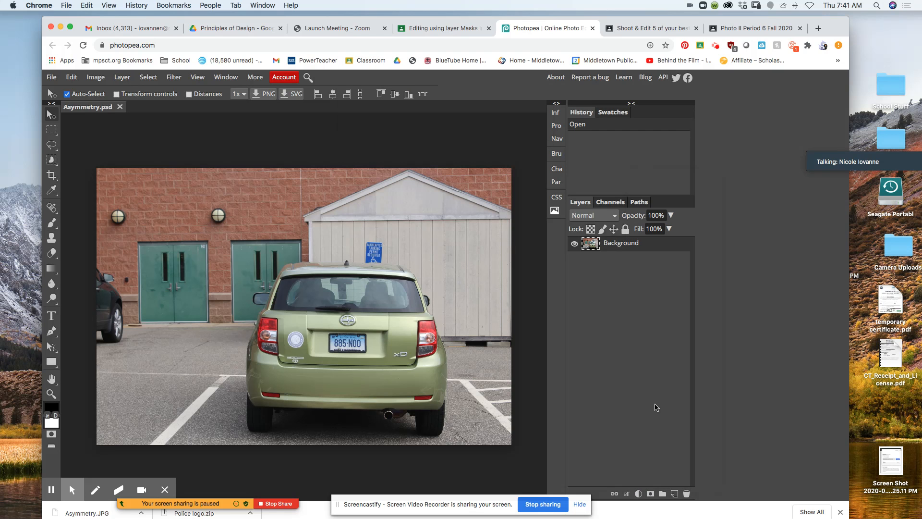
Step: Add a Black & White adjustment layer above the Background photo and dismiss the advertising notice
{"action": "left_click", "coordinate": [639, 493]}
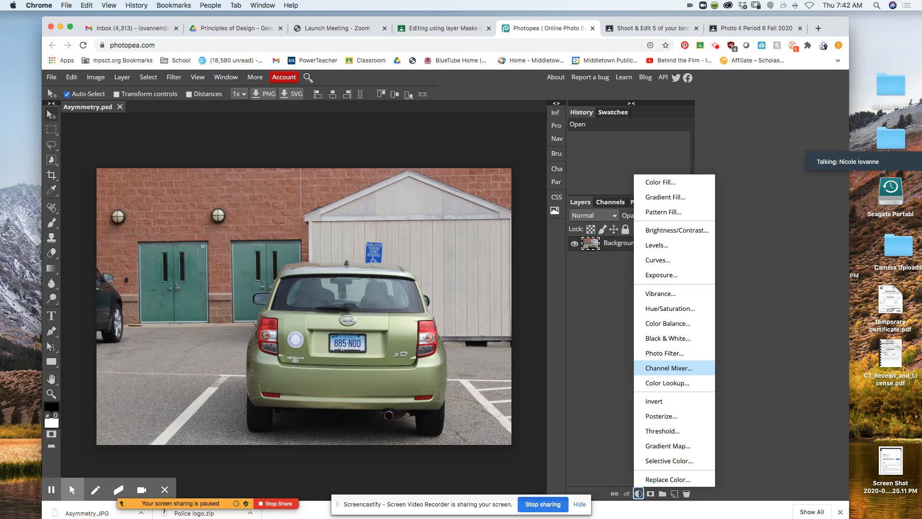
{"action": "left_click", "coordinate": [653, 342]}
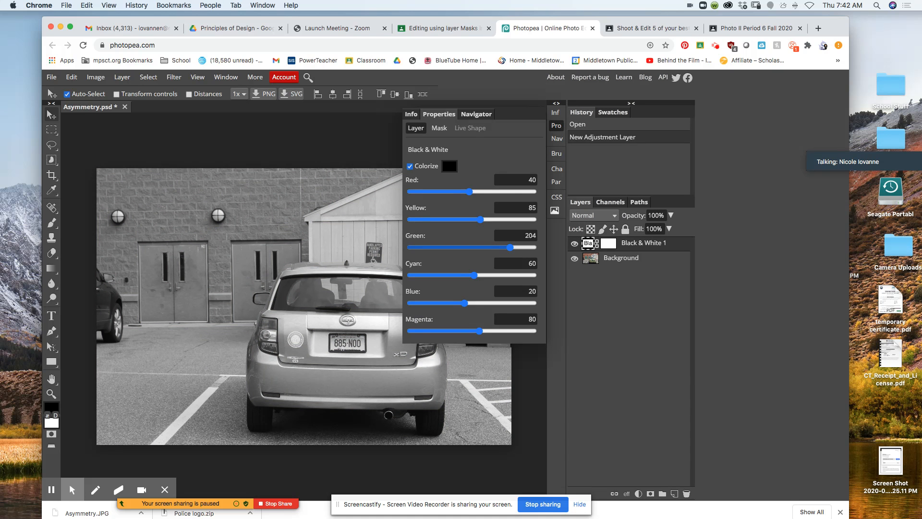
{"action": "left_click", "coordinate": [536, 128]}
Step: Try Green values of 0 and 58 in the Black & White adjustment, settle on 163, and collapse the adjustment settings
{"action": "left_click", "coordinate": [510, 248]}
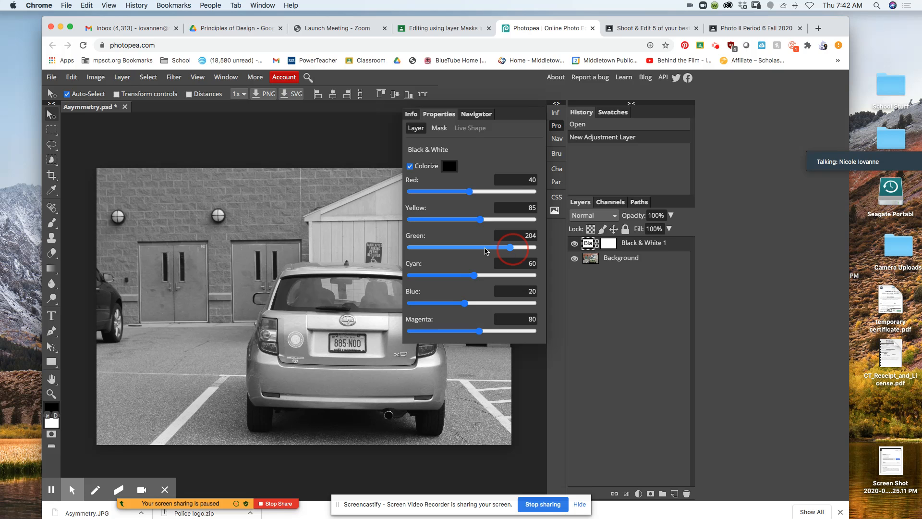
{"action": "left_click_drag", "start_coordinate": [513, 249], "coordinate": [460, 249]}
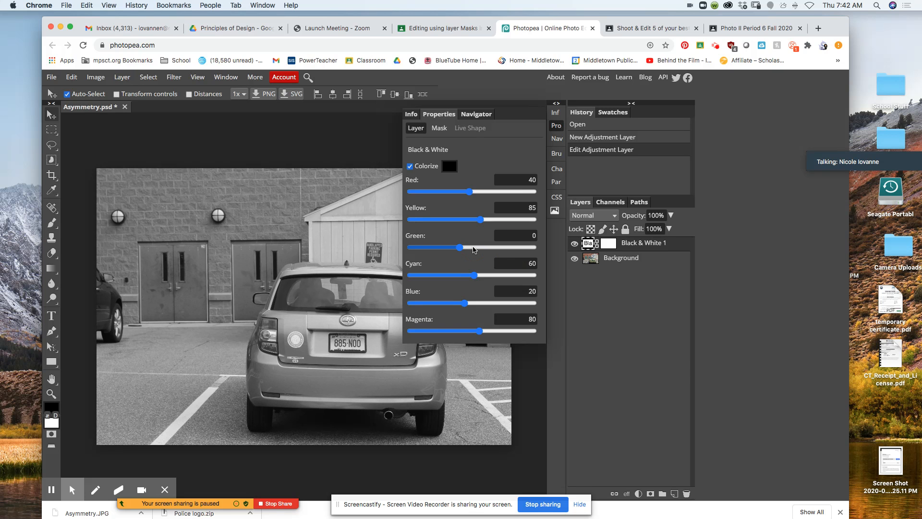
{"action": "left_click", "coordinate": [473, 247]}
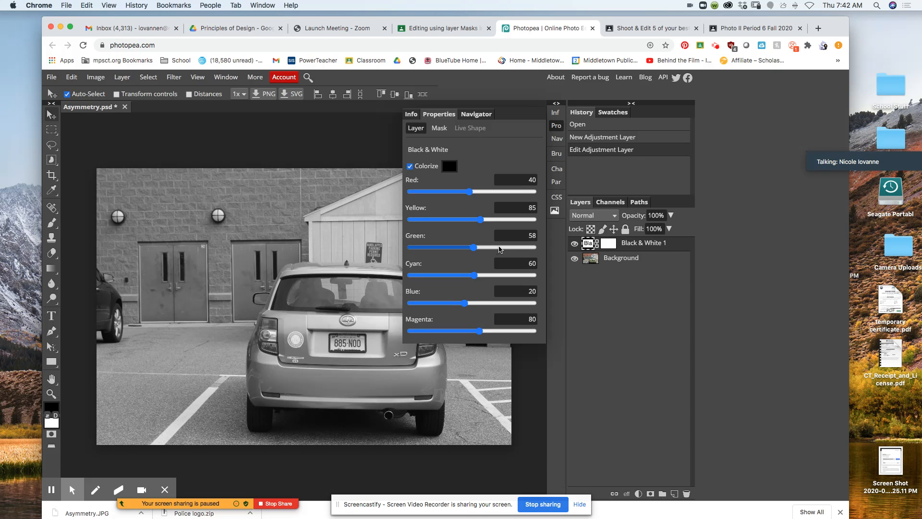
{"action": "left_click", "coordinate": [500, 248]}
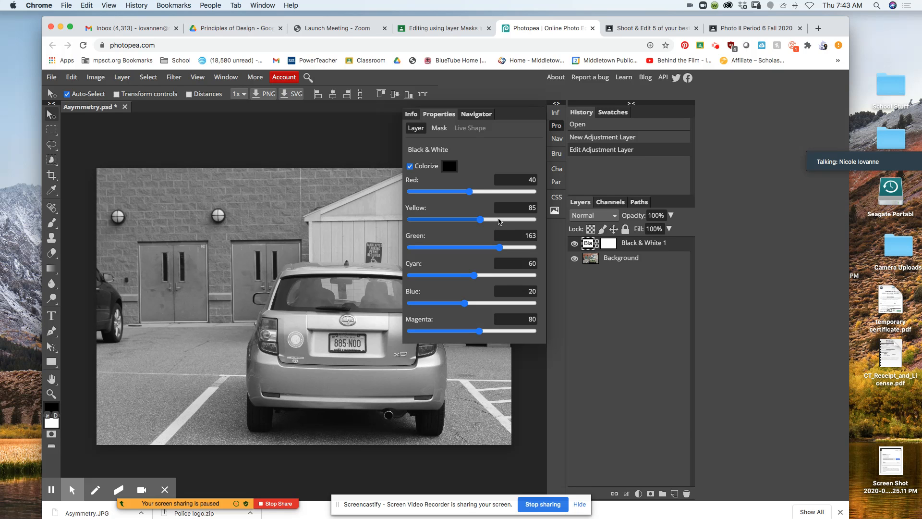
{"action": "left_click", "coordinate": [555, 104]}
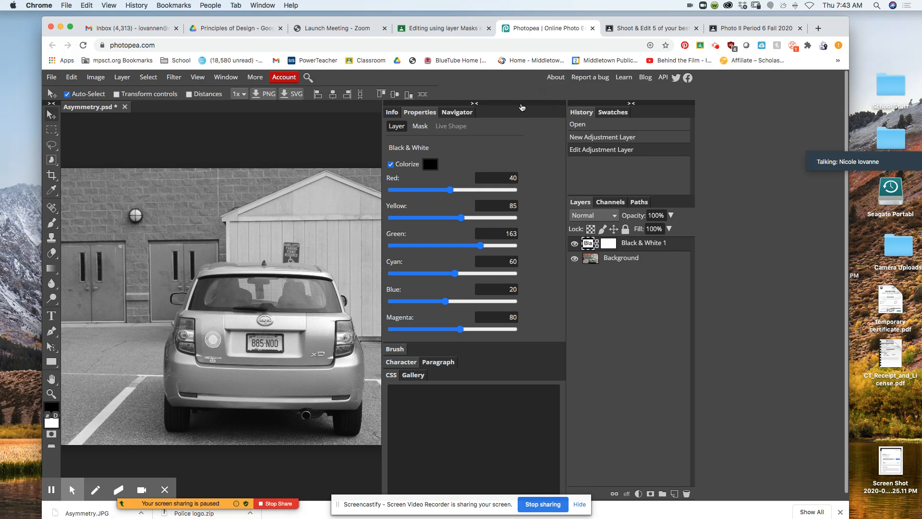
{"action": "left_click", "coordinate": [475, 105]}
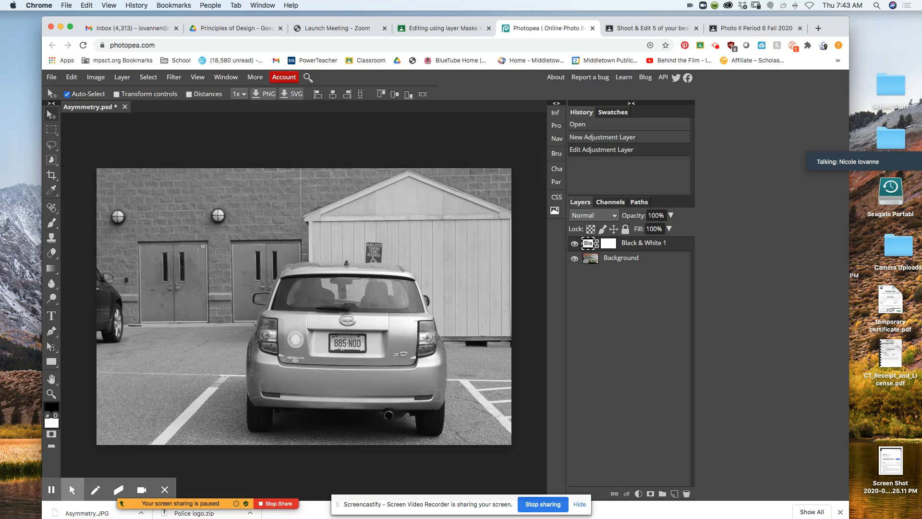
Step: Reopen the Black & White adjustment layer's settings, dismiss the advertising notice, and expand the settings area
{"action": "double_click", "coordinate": [589, 244]}
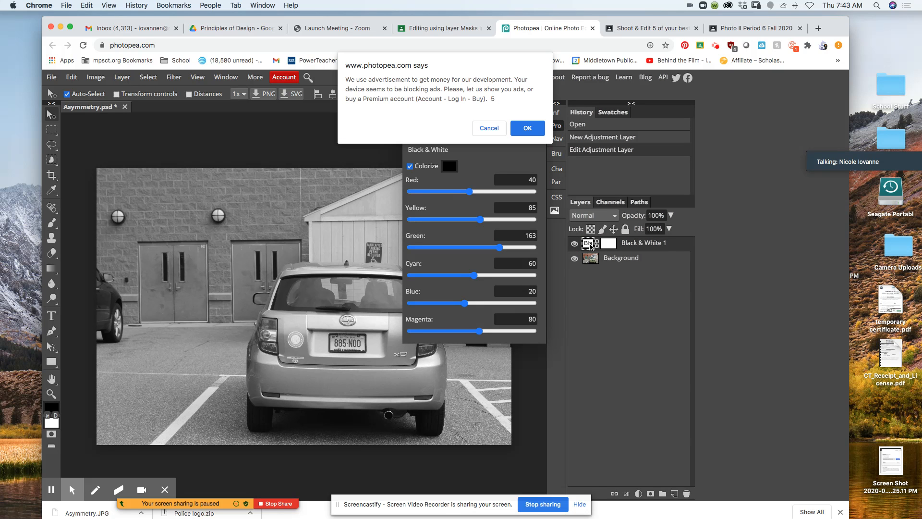
{"action": "left_click", "coordinate": [538, 128]}
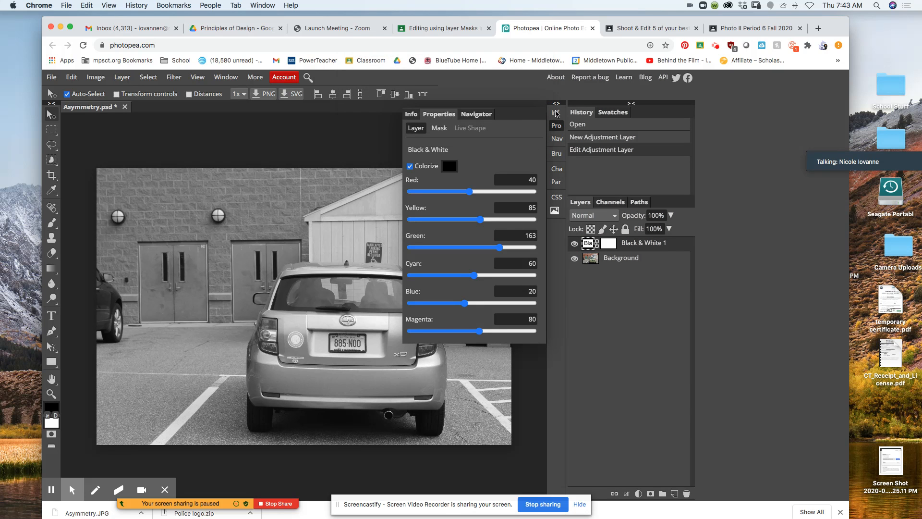
{"action": "left_click", "coordinate": [557, 103]}
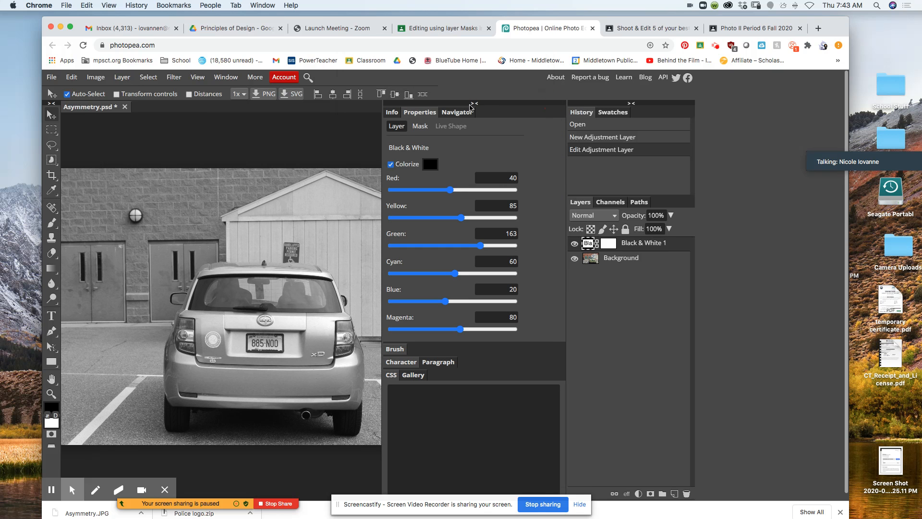
Step: Collapse the adjustment settings, target the Black & White adjustment layer's mask, and dismiss the advertising notice
{"action": "left_click", "coordinate": [474, 103]}
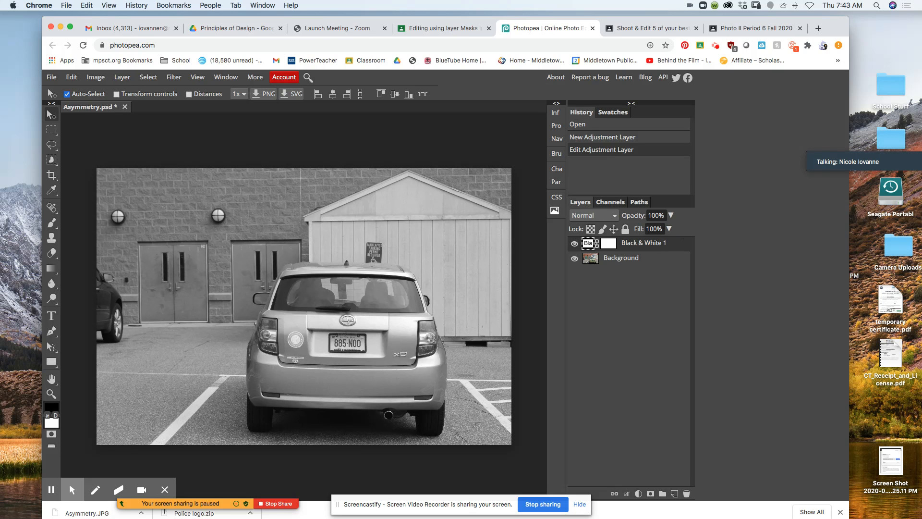
{"action": "left_click", "coordinate": [609, 245]}
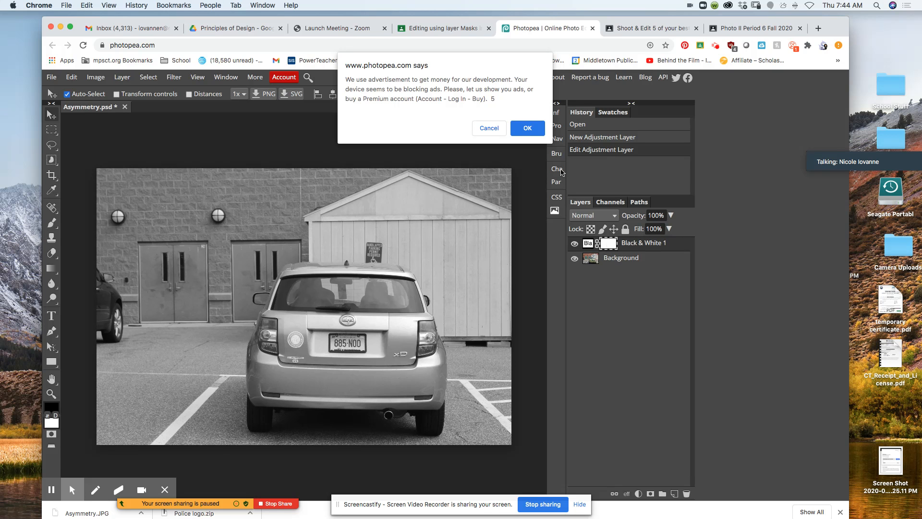
{"action": "left_click", "coordinate": [527, 130]}
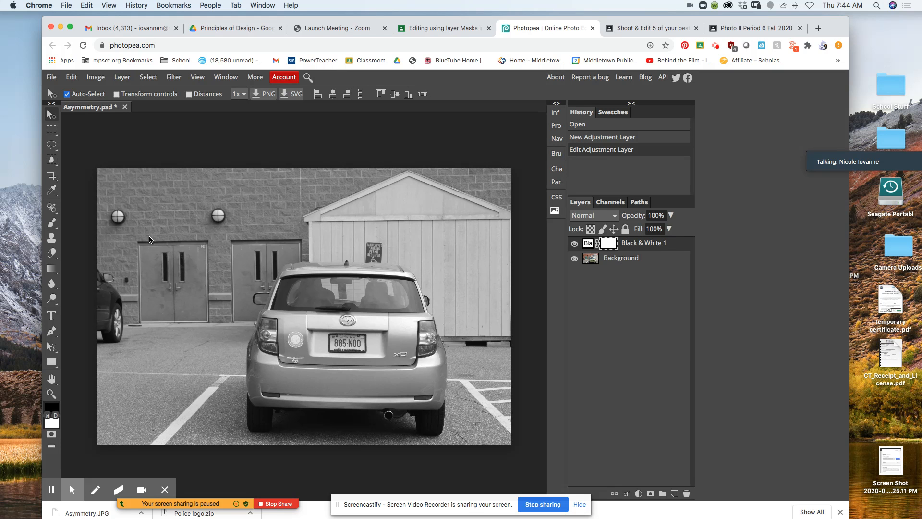
Step: Choose the Brush tool, reset the colours to default and swap them for a black foreground, dismissing the advertising notices
{"action": "left_click", "coordinate": [52, 225]}
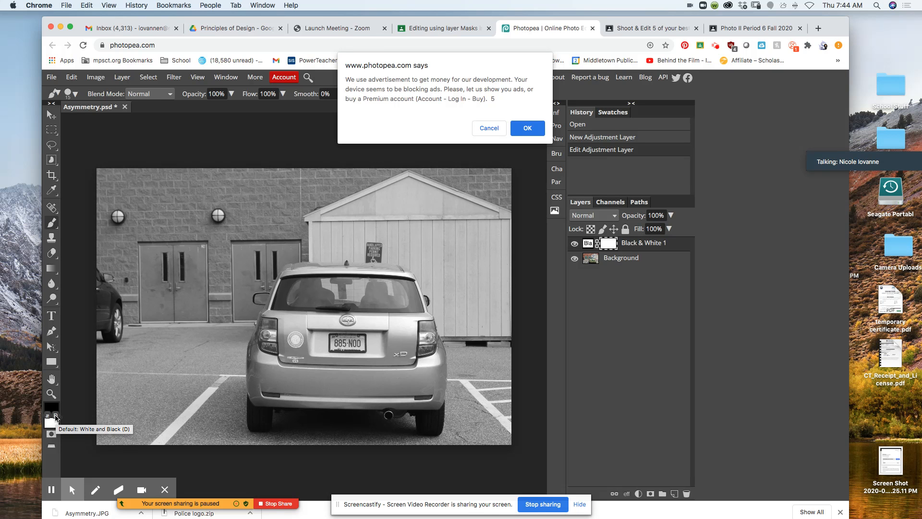
{"action": "left_click", "coordinate": [528, 127]}
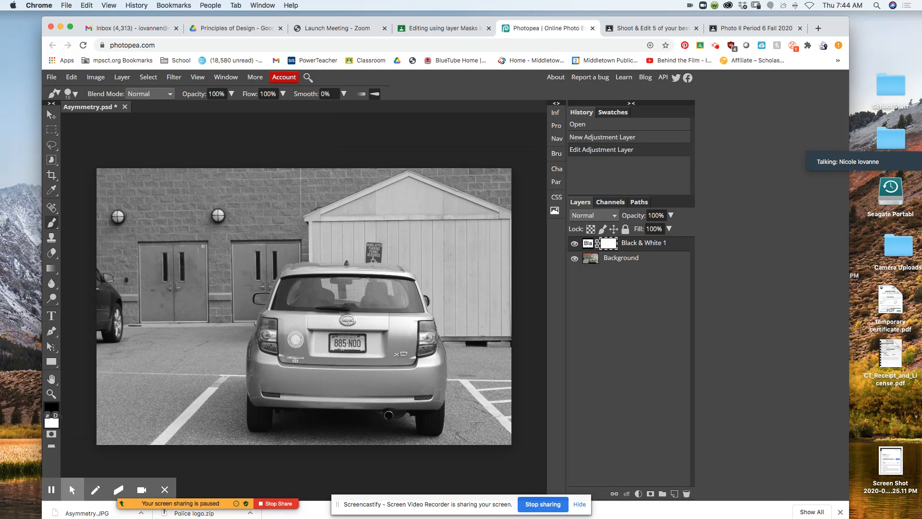
{"action": "left_click", "coordinate": [53, 416]}
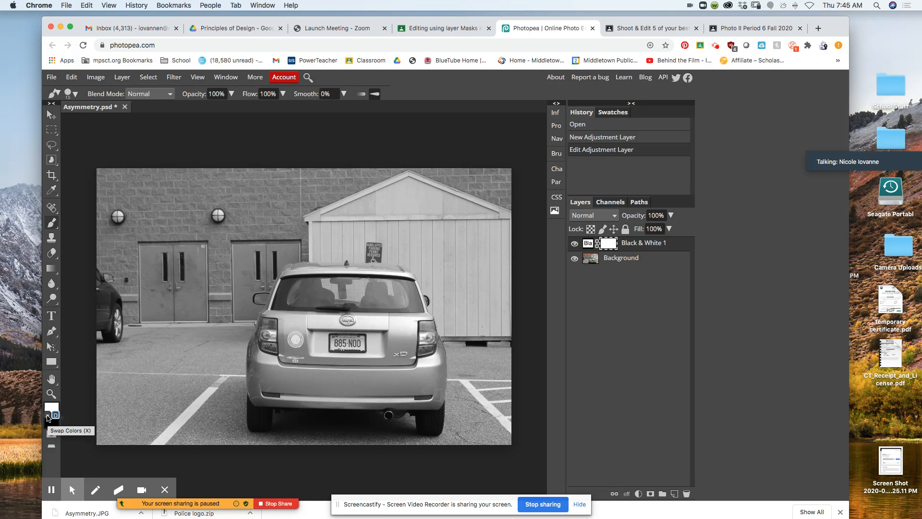
{"action": "left_click", "coordinate": [61, 417]}
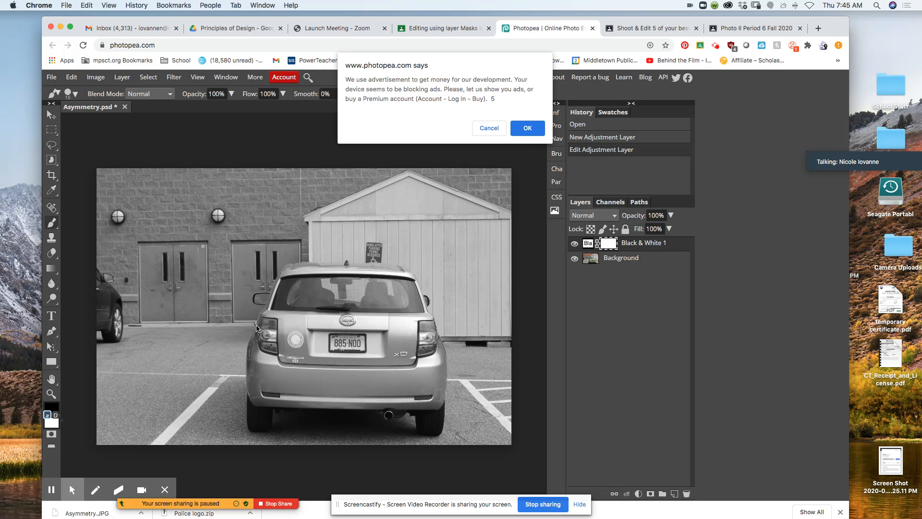
{"action": "left_click", "coordinate": [528, 129]}
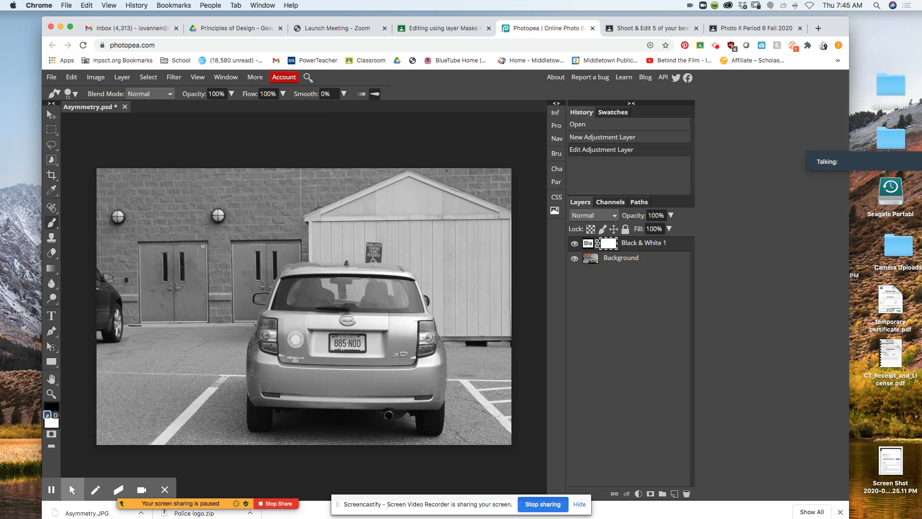
{"action": "left_click", "coordinate": [52, 223]}
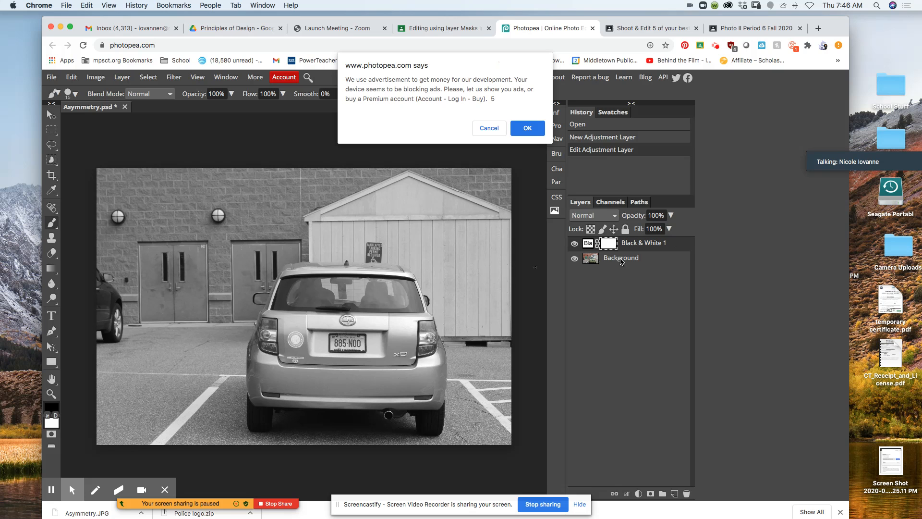
{"action": "left_click", "coordinate": [532, 129]}
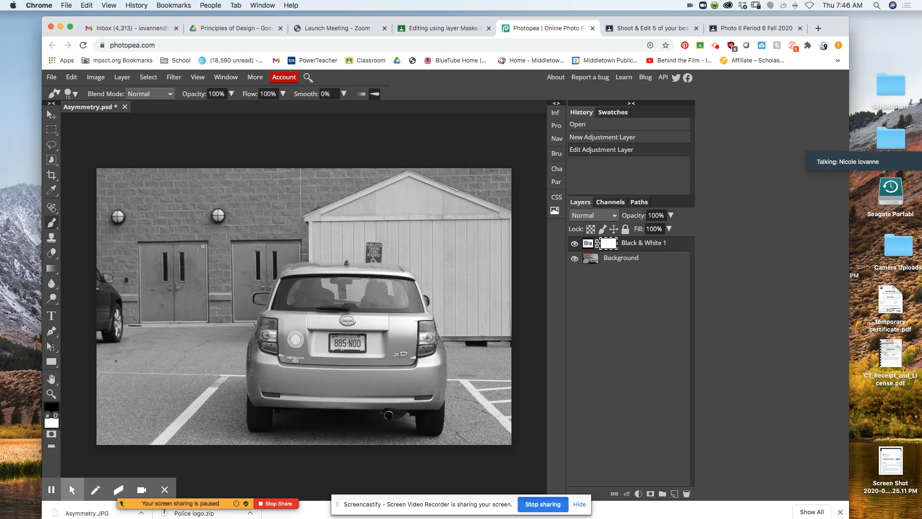
Step: Check the foreground colour in the Color Picker, close the picker, and dismiss the advertising notice
{"action": "left_click", "coordinate": [52, 409]}
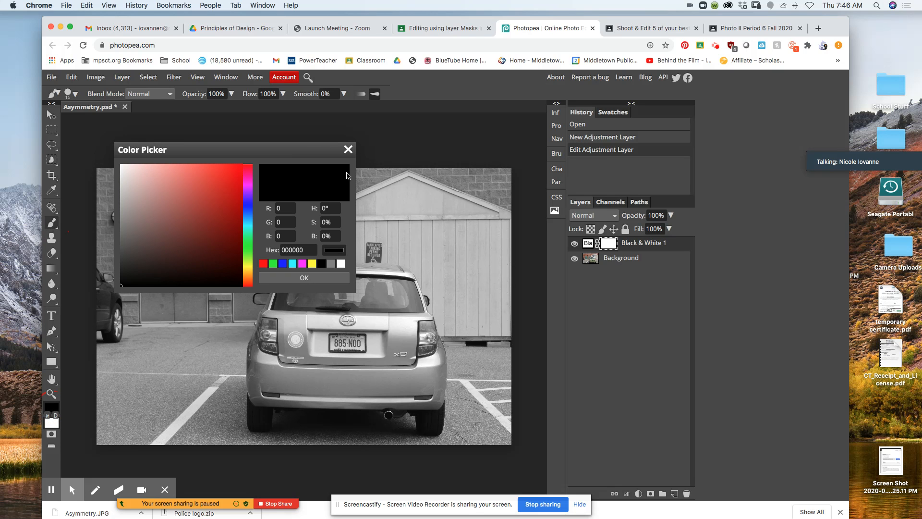
{"action": "left_click", "coordinate": [348, 149]}
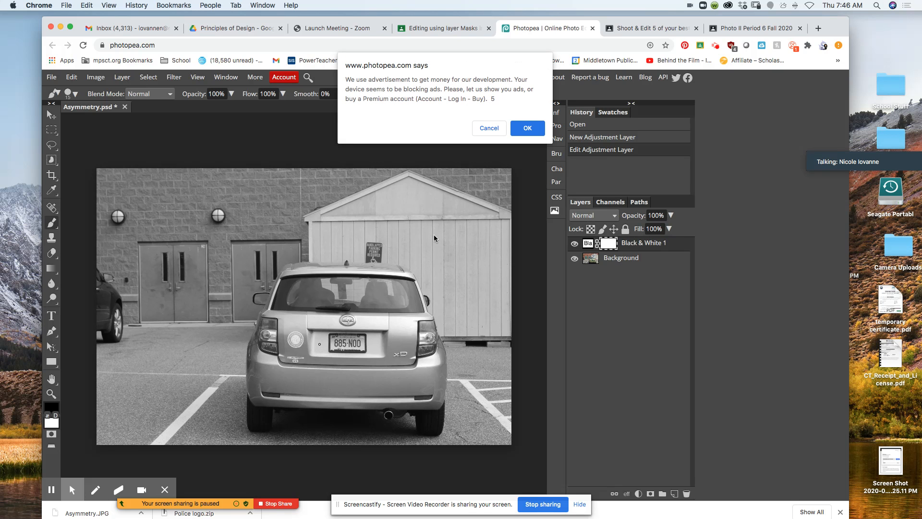
{"action": "left_click", "coordinate": [528, 127]}
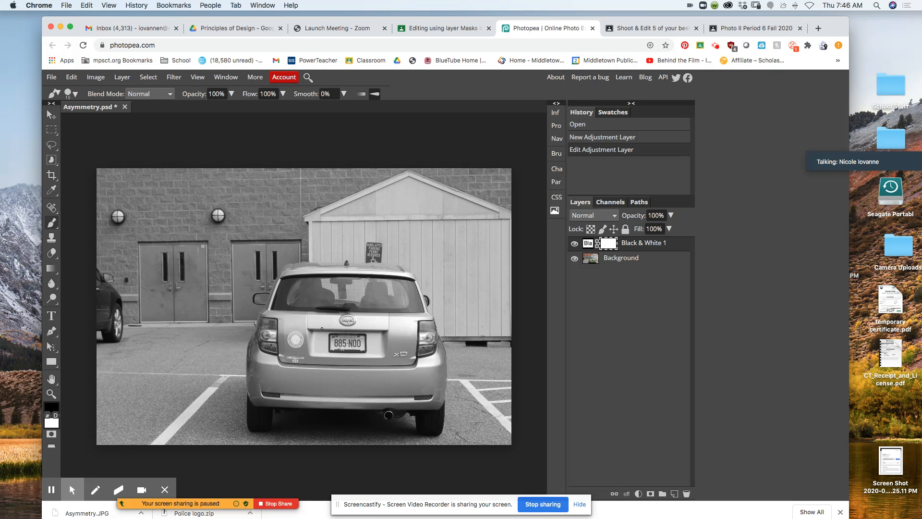
Step: Enlarge the brush and paint black on the Black & White layer's mask across the car's tailgate above the license plate
{"action": "key", "text": "bracketright"}
{"action": "key", "text": "bracketright"}
{"action": "key", "text": "bracketright"}
{"action": "key", "text": "bracketright"}
{"action": "key", "text": "bracketright"}
{"action": "key", "text": "bracketright"}
{"action": "key", "text": "bracketright"}
{"action": "key", "text": "bracketright"}
{"action": "key", "text": "bracketright"}
{"action": "key", "text": "bracketright"}
{"action": "key", "text": "bracketright"}
{"action": "key", "text": "bracketleft"}
{"action": "key", "text": "bracketleft"}
{"action": "key", "text": "bracketleft"}
{"action": "key", "text": "bracketleft"}
{"action": "key", "text": "bracketleft"}
{"action": "key", "text": "bracketleft"}
{"action": "key", "text": "bracketleft"}
{"action": "key", "text": "bracketright"}
{"action": "key", "text": "bracketright"}
{"action": "key", "text": "bracketright"}
{"action": "key", "text": "bracketright"}
{"action": "key", "text": "bracketright"}
{"action": "key", "text": "bracketright"}
{"action": "key", "text": "bracketright"}
{"action": "key", "text": "bracketright"}
{"action": "key", "text": "bracketright"}
{"action": "key", "text": "bracketright"}
{"action": "left_click", "coordinate": [324, 323]}
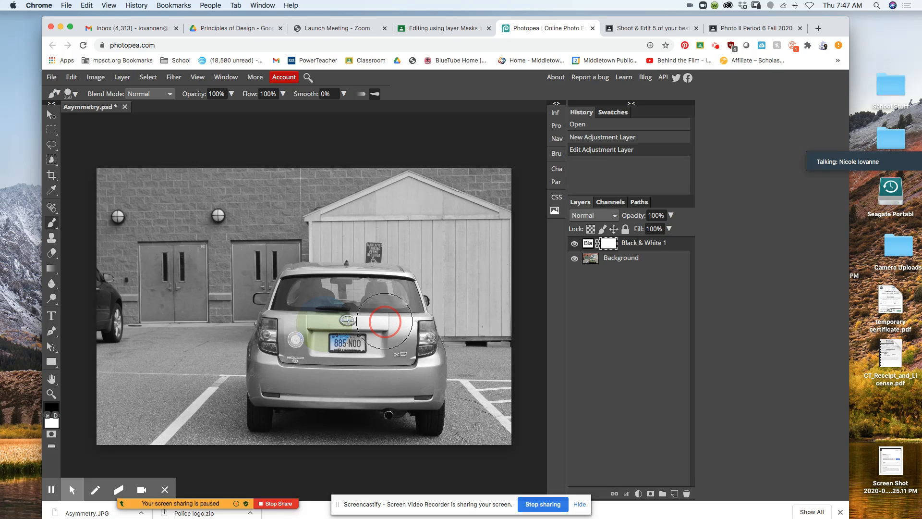
{"action": "left_click", "coordinate": [384, 321]}
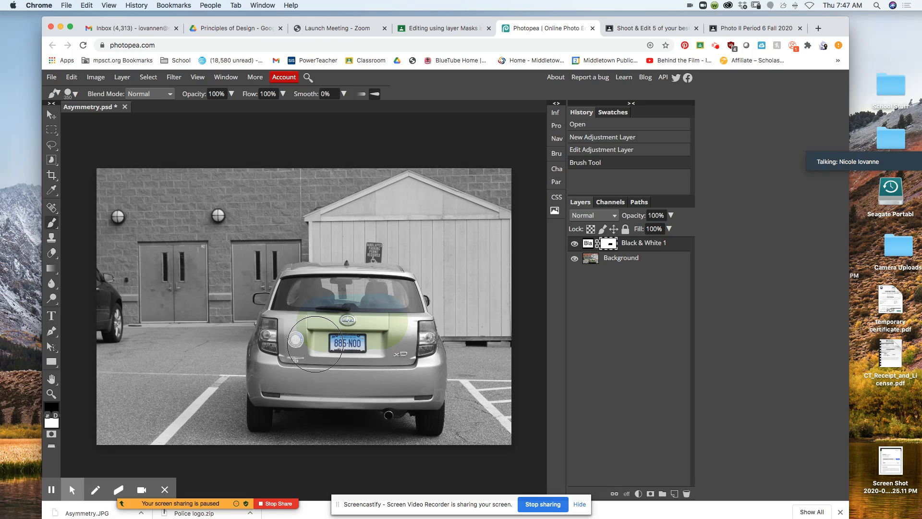
Step: Try painting black on the mask over the rest of the car and its surroundings, dismiss the notices, and undo that stroke
{"action": "left_click", "coordinate": [382, 346]}
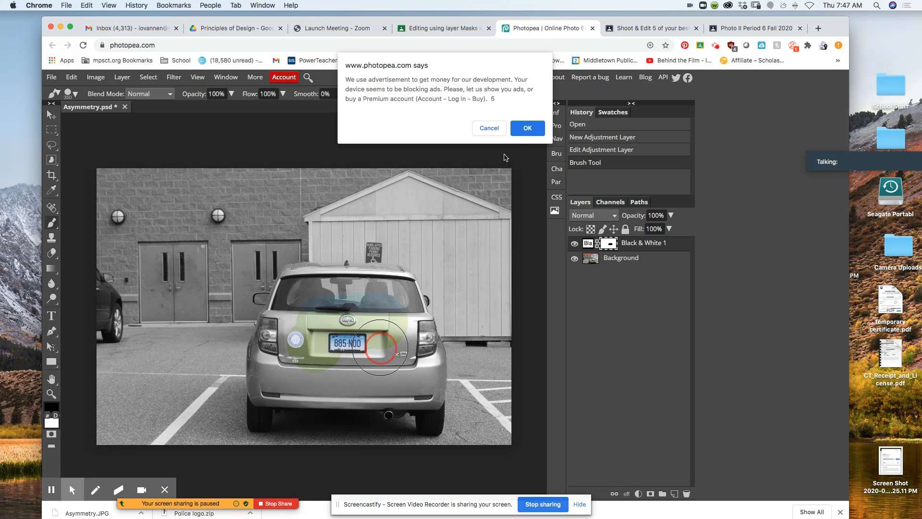
{"action": "left_click", "coordinate": [527, 128]}
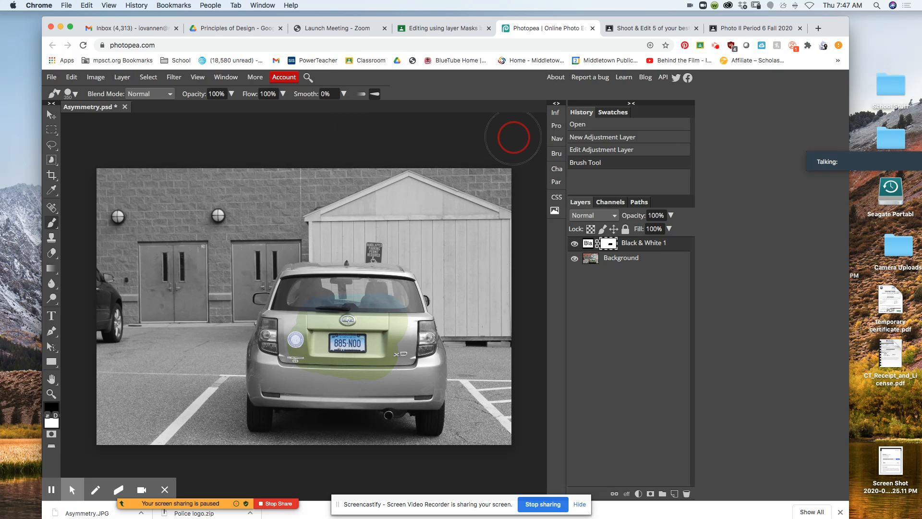
{"action": "left_click", "coordinate": [342, 346]}
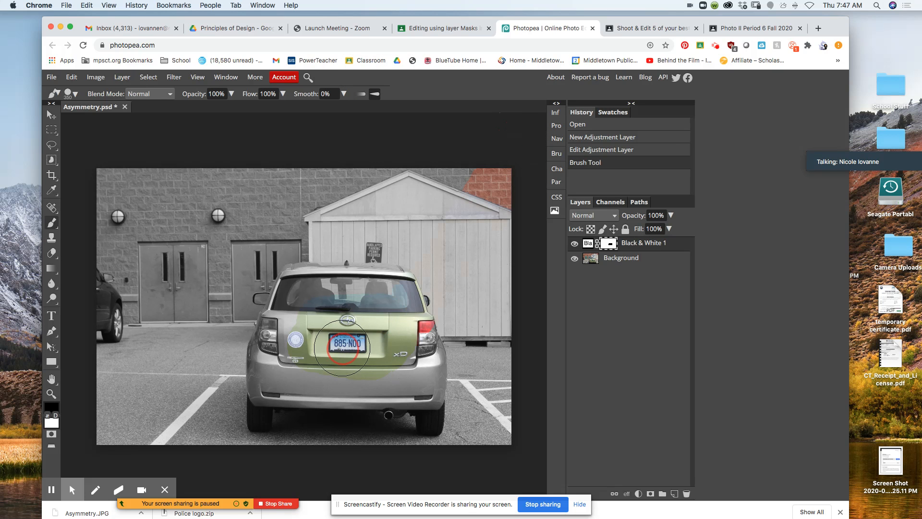
{"action": "left_click", "coordinate": [185, 335]}
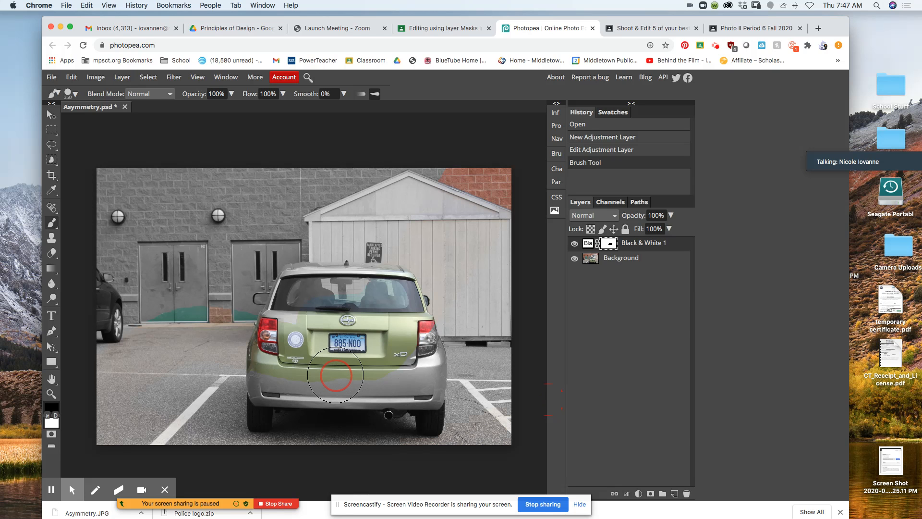
{"action": "left_click_drag", "start_coordinate": [336, 375], "coordinate": [423, 368]}
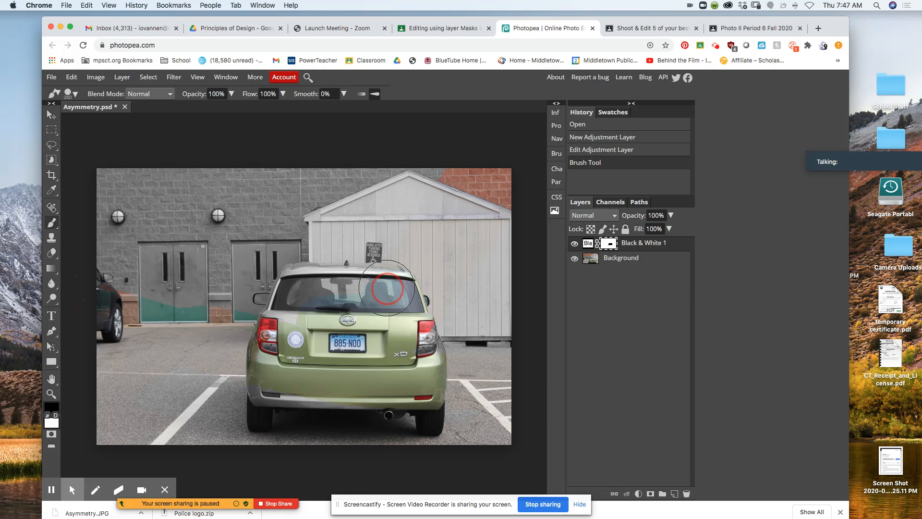
{"action": "mouse_move", "coordinate": [386, 289]}
{"action": "left_mouse_down"}
{"action": "mouse_move", "coordinate": [360, 241]}
{"action": "mouse_move", "coordinate": [354, 249]}
{"action": "left_mouse_up"}
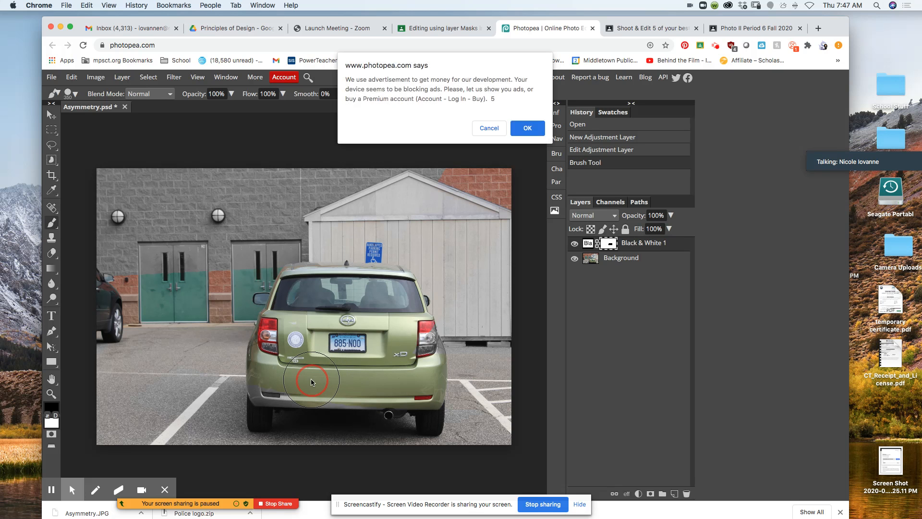
{"action": "left_click", "coordinate": [529, 130]}
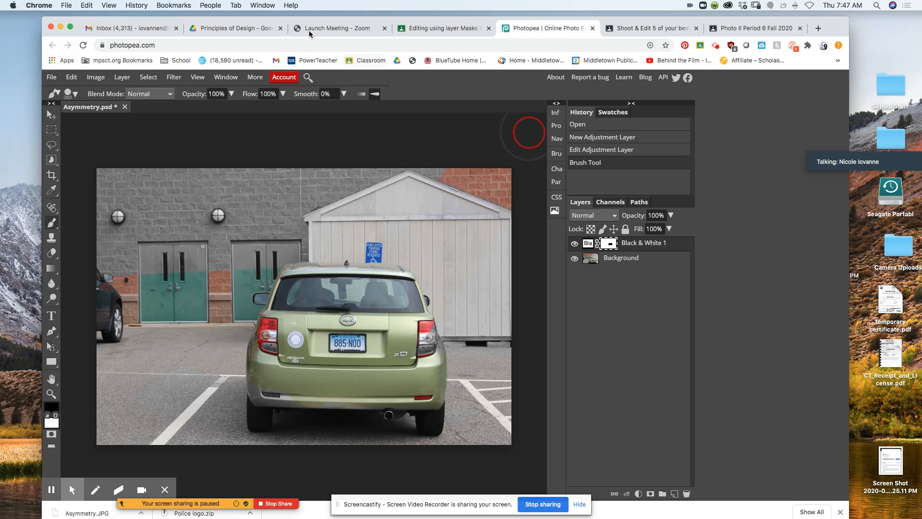
{"action": "left_click", "coordinate": [72, 78]}
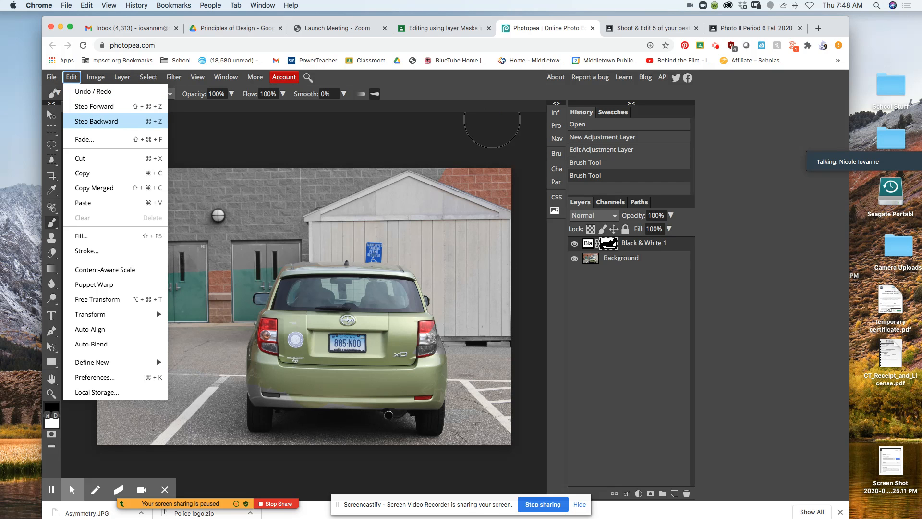
{"action": "left_click", "coordinate": [104, 127]}
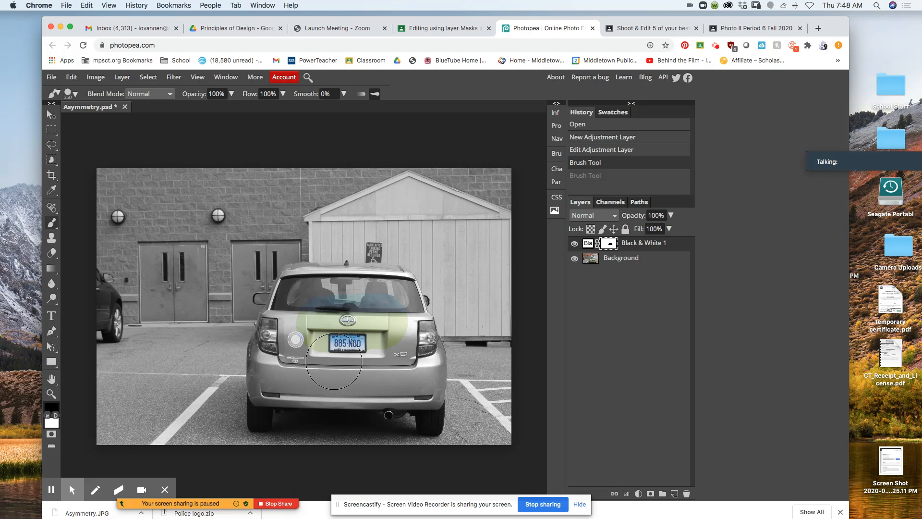
Step: Paint black on the mask over the car's body, lights, windows and roof to restore their colour, dismissing the advertising notices
{"action": "left_click", "coordinate": [334, 361]}
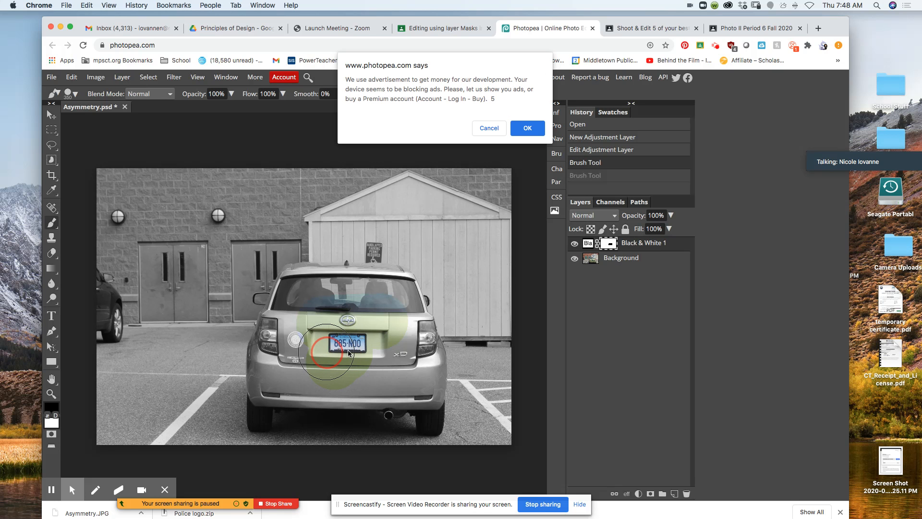
{"action": "left_click", "coordinate": [521, 130]}
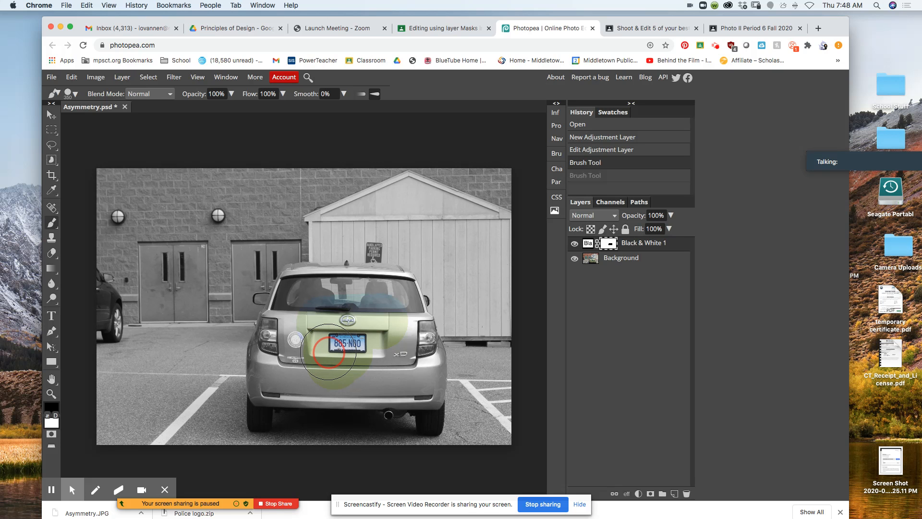
{"action": "mouse_move", "coordinate": [383, 360]}
{"action": "left_mouse_down"}
{"action": "mouse_move", "coordinate": [239, 324]}
{"action": "mouse_move", "coordinate": [461, 377]}
{"action": "mouse_move", "coordinate": [259, 344]}
{"action": "mouse_move", "coordinate": [93, 332]}
{"action": "mouse_move", "coordinate": [180, 370]}
{"action": "left_mouse_up"}
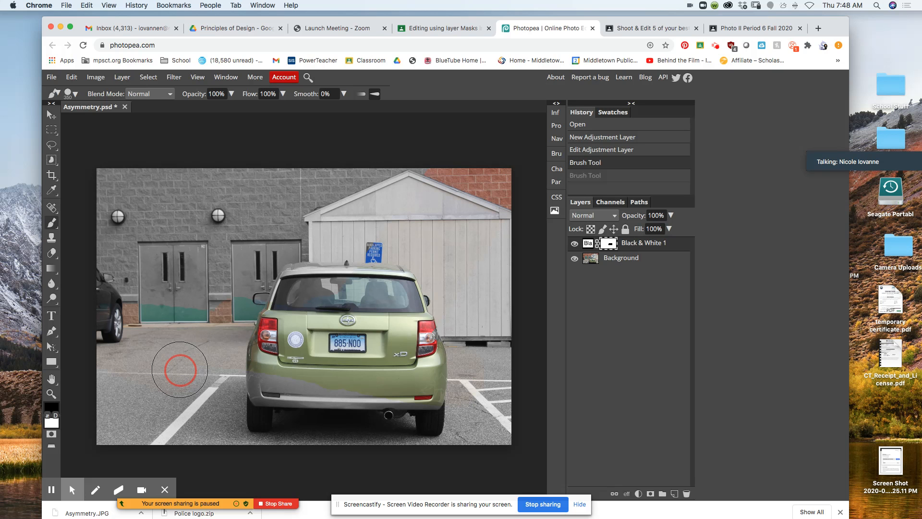
{"action": "left_click_drag", "start_coordinate": [180, 370], "coordinate": [158, 381]}
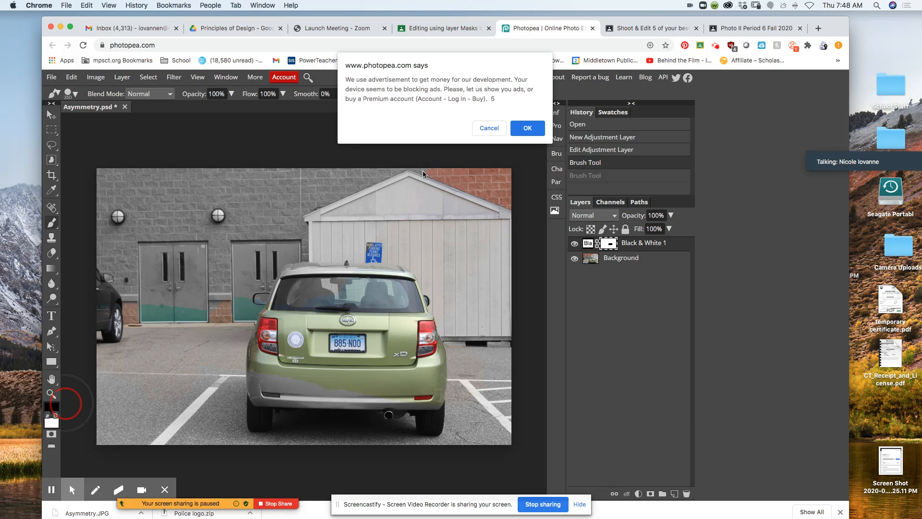
{"action": "left_click", "coordinate": [527, 128]}
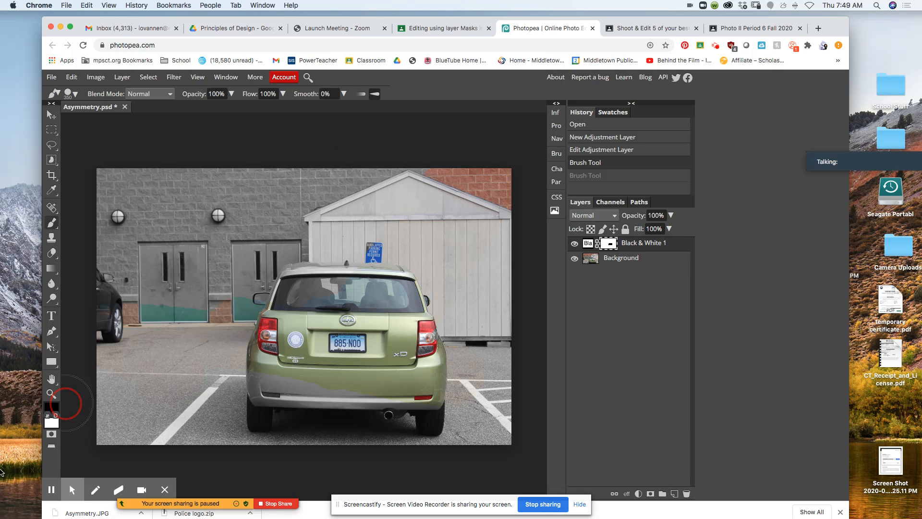
Step: Swap the foreground to white, paint the far-left double door and nearby pavement back to black and white, and dismiss the notice
{"action": "left_click", "coordinate": [47, 416]}
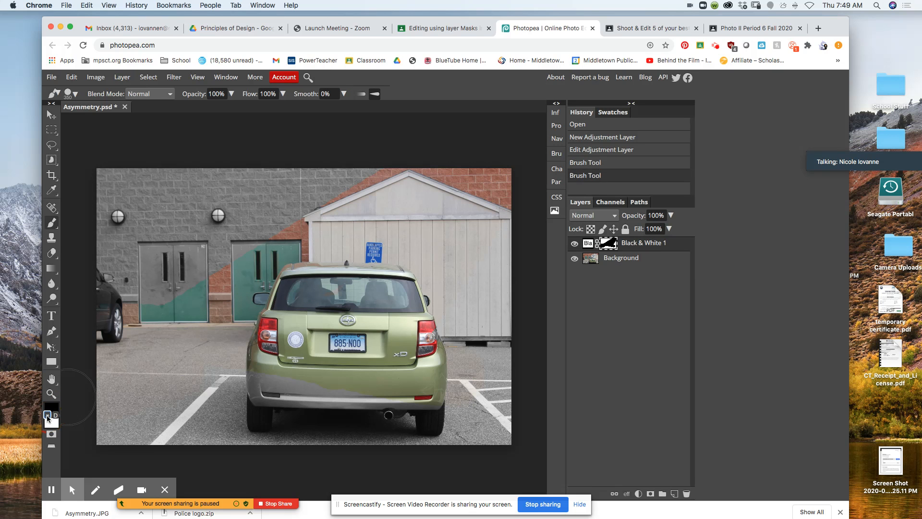
{"action": "key", "text": "x"}
{"action": "mouse_move", "coordinate": [164, 372]}
{"action": "left_mouse_down"}
{"action": "mouse_move", "coordinate": [157, 298]}
{"action": "mouse_move", "coordinate": [134, 413]}
{"action": "left_mouse_up"}
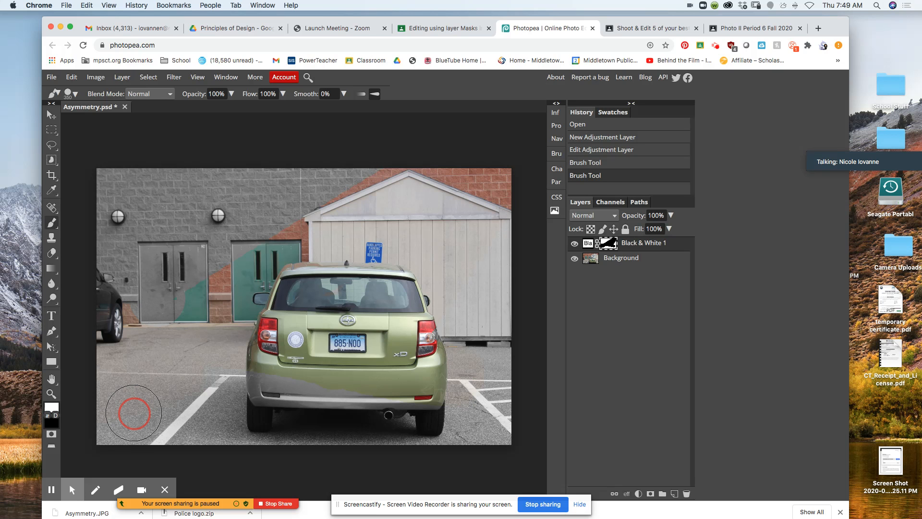
{"action": "left_click_drag", "start_coordinate": [133, 413], "coordinate": [133, 414]}
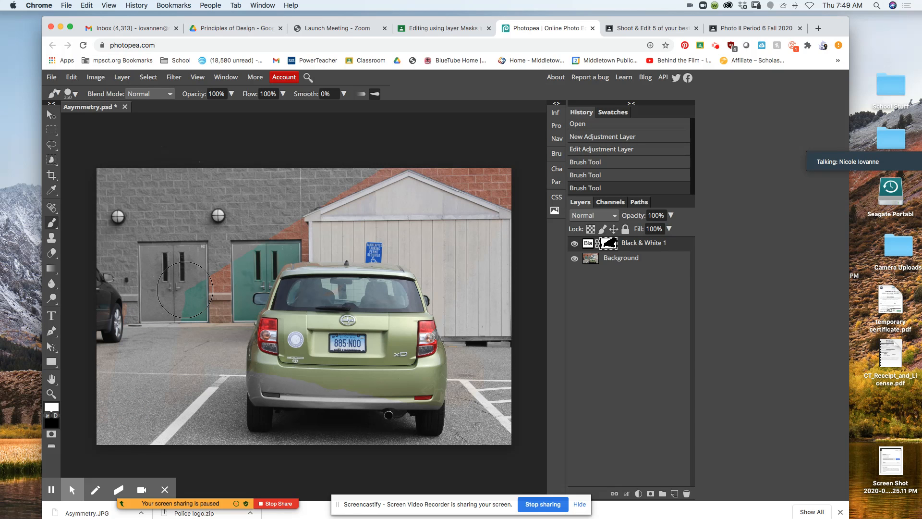
{"action": "left_click_drag", "start_coordinate": [185, 290], "coordinate": [178, 383]}
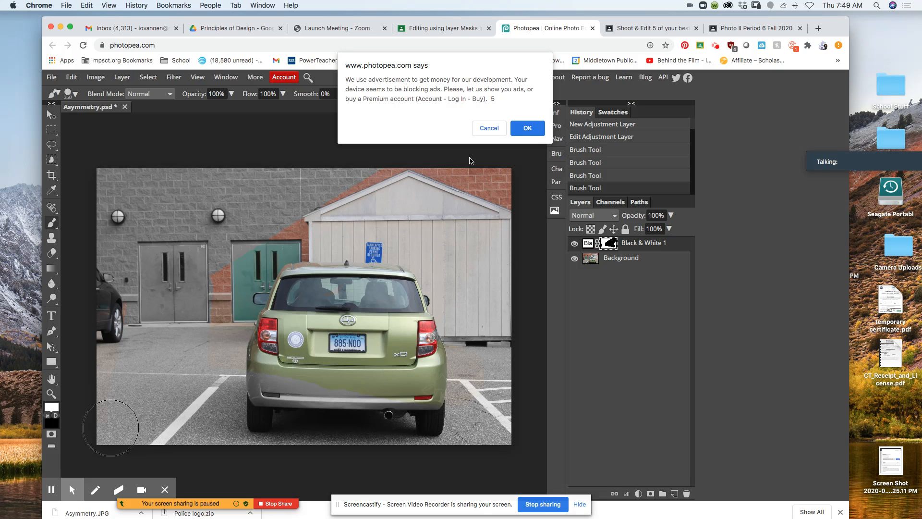
{"action": "left_click", "coordinate": [529, 128]}
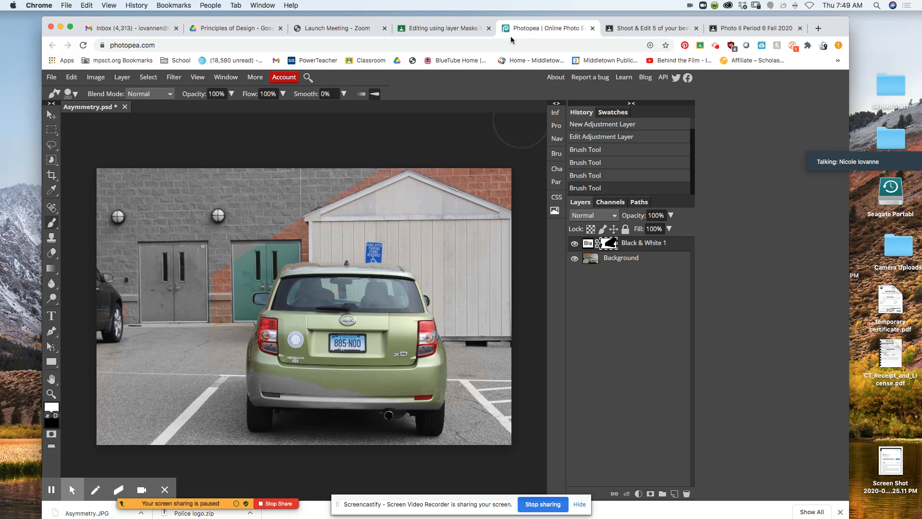
Step: Show the Navigator and use it to zoom in on the car's left taillight and rear bumper
{"action": "left_click", "coordinate": [231, 79]}
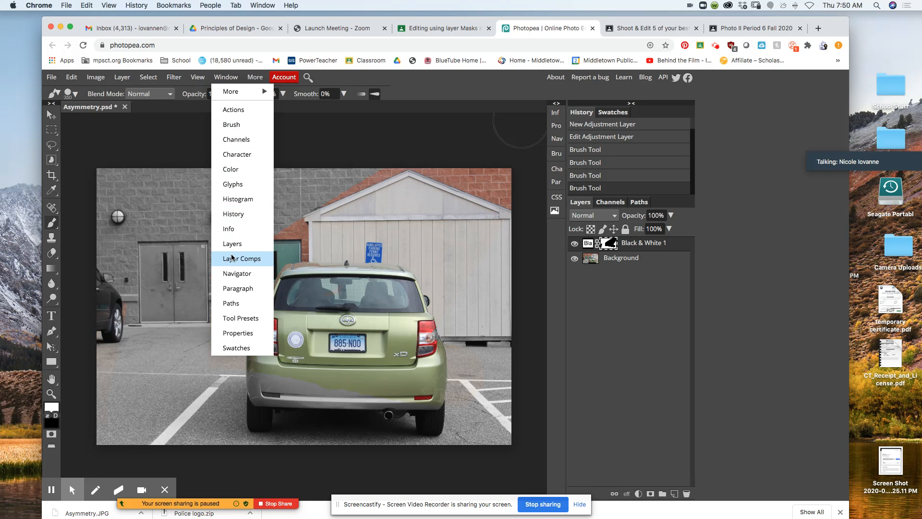
{"action": "left_click", "coordinate": [235, 273]}
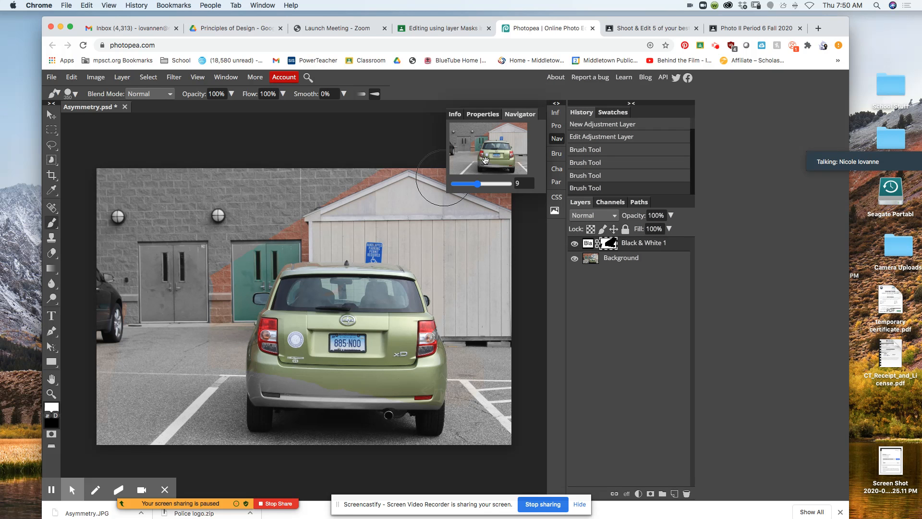
{"action": "left_click", "coordinate": [527, 128]}
{"action": "left_click", "coordinate": [481, 185]}
{"action": "left_click_drag", "start_coordinate": [480, 187], "coordinate": [487, 156]}
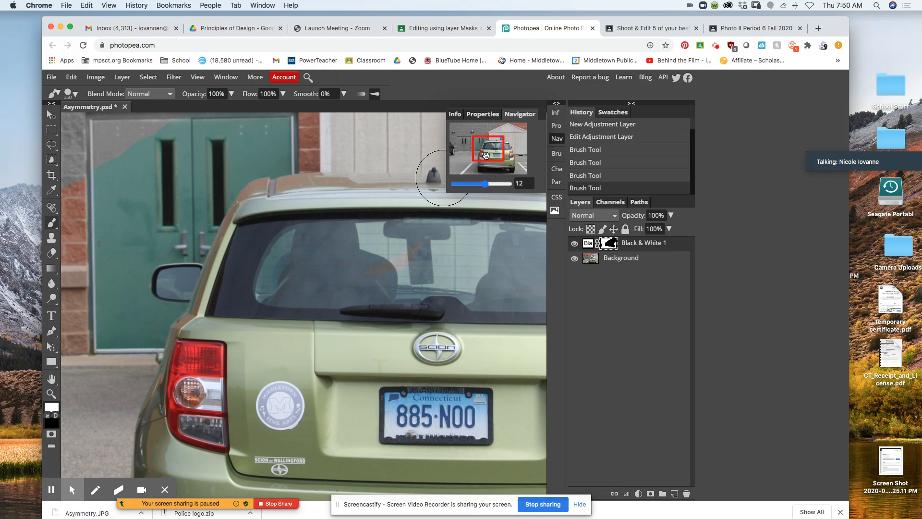
{"action": "left_click_drag", "start_coordinate": [487, 148], "coordinate": [480, 154]}
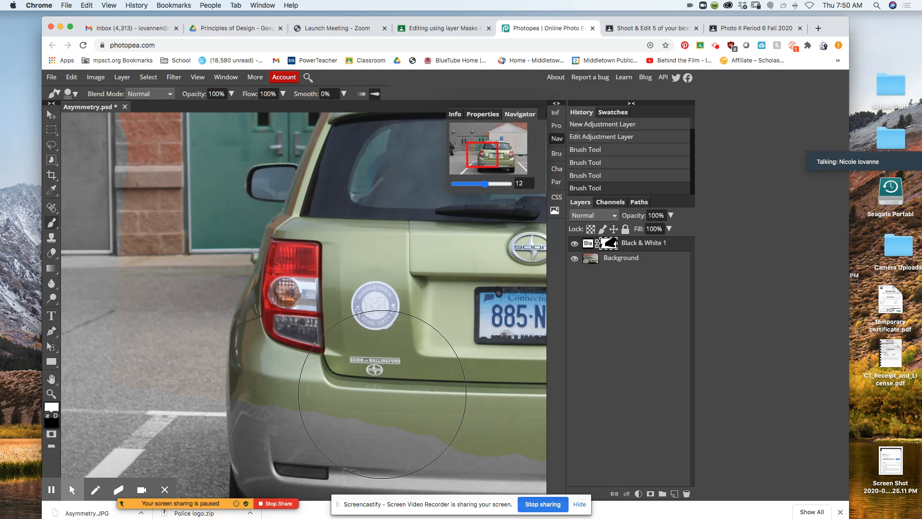
Step: Try painting white over the tailgate and bumper, swap the foreground to black, dismiss the notice, and undo that stroke
{"action": "left_click", "coordinate": [383, 395]}
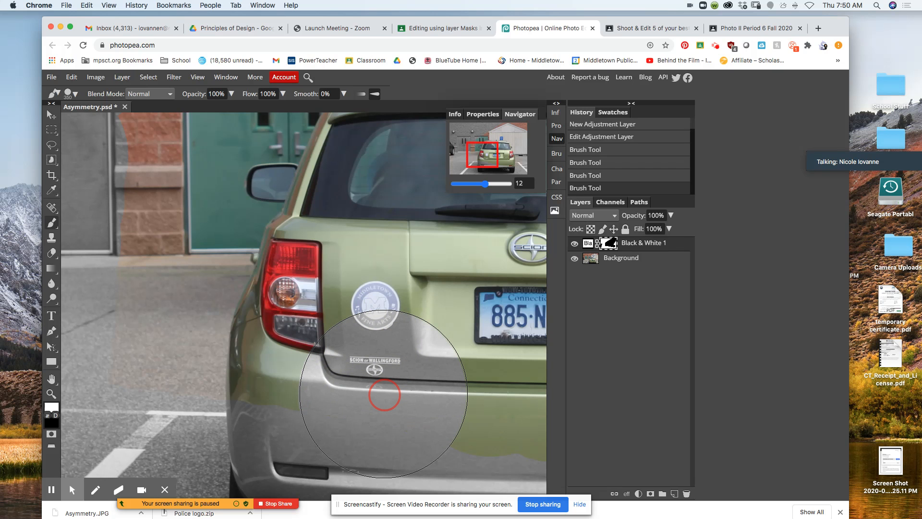
{"action": "left_click", "coordinate": [48, 417]}
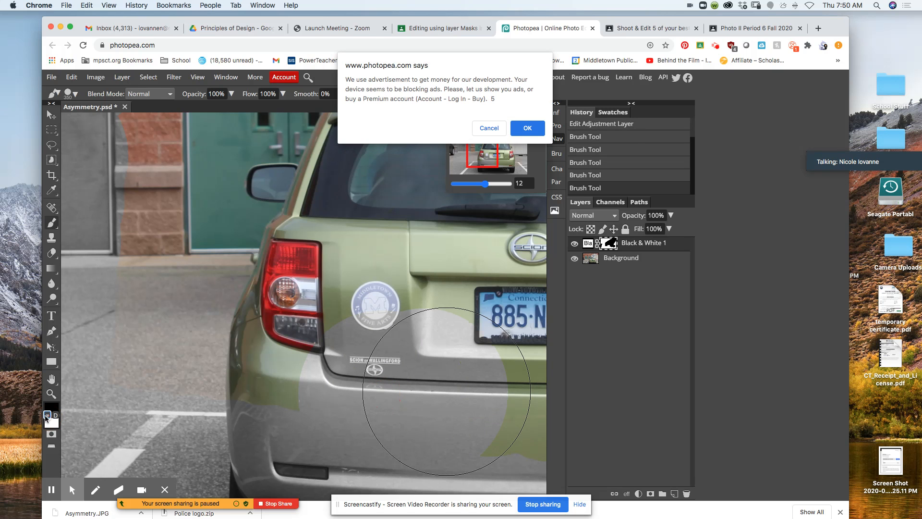
{"action": "left_click", "coordinate": [531, 128]}
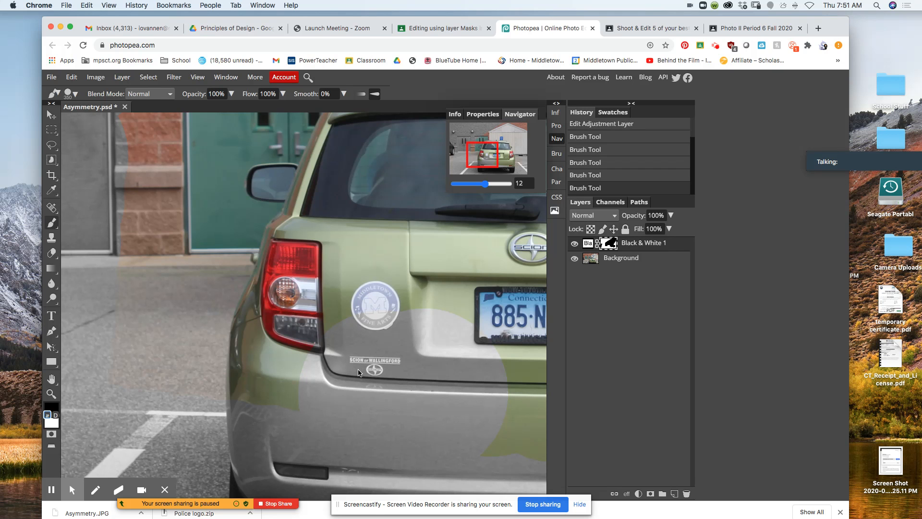
{"action": "key", "text": "super+z"}
Step: Shrink the brush and paint black on the Black & White layer's mask over the left corner of the car's rear bumper
{"action": "key", "text": "bracketleft"}
{"action": "key", "text": "bracketleft"}
{"action": "key", "text": "bracketleft"}
{"action": "key", "text": "bracketleft"}
{"action": "key", "text": "bracketleft"}
{"action": "key", "text": "bracketleft"}
{"action": "key", "text": "bracketleft"}
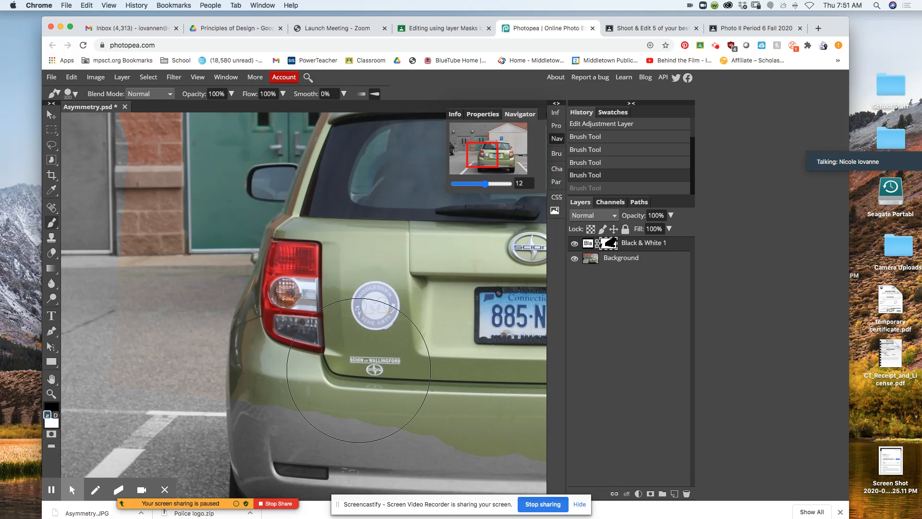
{"action": "key", "text": "bracketleft"}
{"action": "key", "text": "bracketleft"}
{"action": "key", "text": "bracketleft"}
{"action": "key", "text": "bracketleft"}
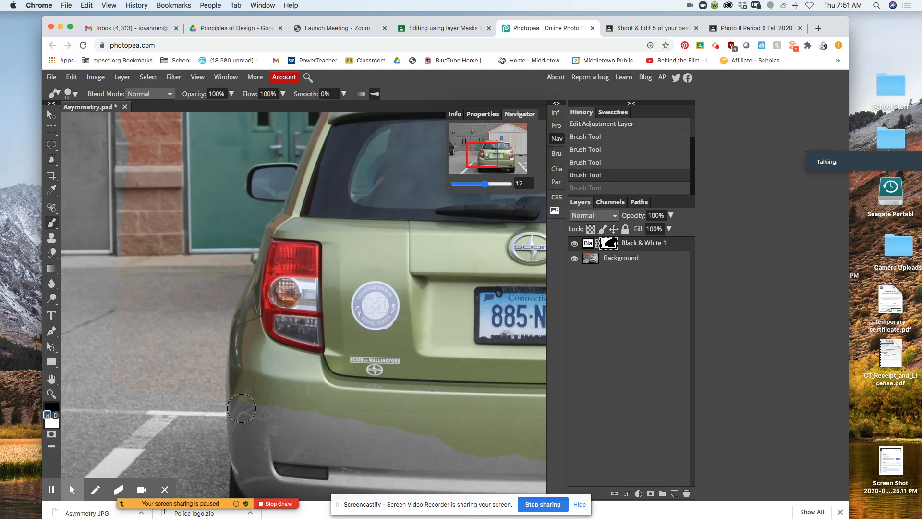
{"action": "left_click_drag", "start_coordinate": [241, 408], "coordinate": [247, 440]}
{"action": "left_click_drag", "start_coordinate": [247, 439], "coordinate": [278, 450]}
{"action": "left_click_drag", "start_coordinate": [278, 450], "coordinate": [286, 441]}
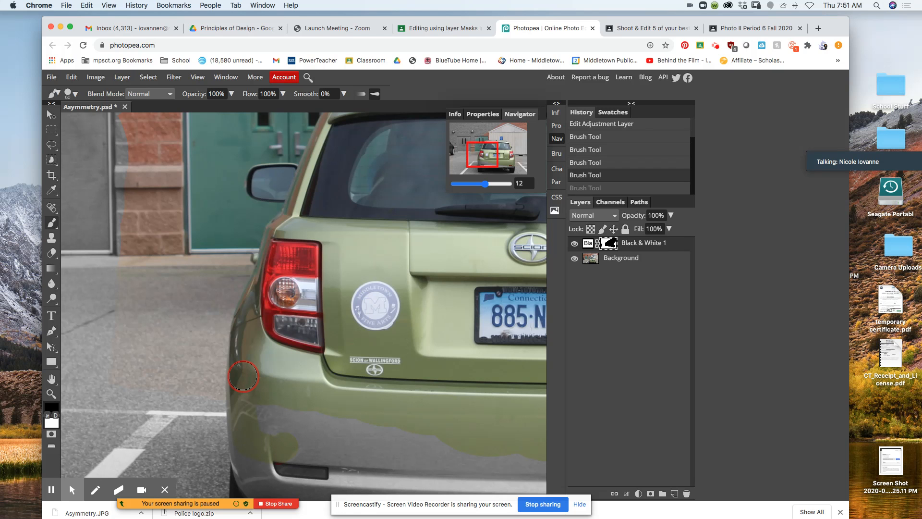
{"action": "left_click", "coordinate": [185, 363]}
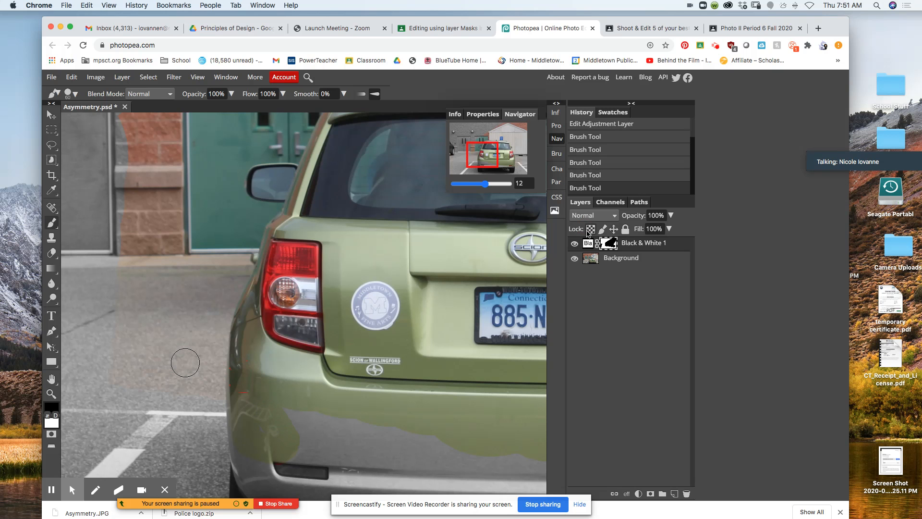
{"action": "left_click", "coordinate": [524, 131]}
Step: Try to save the edited photo as a PSD, dismissing the advertising notices
{"action": "left_click", "coordinate": [52, 77]}
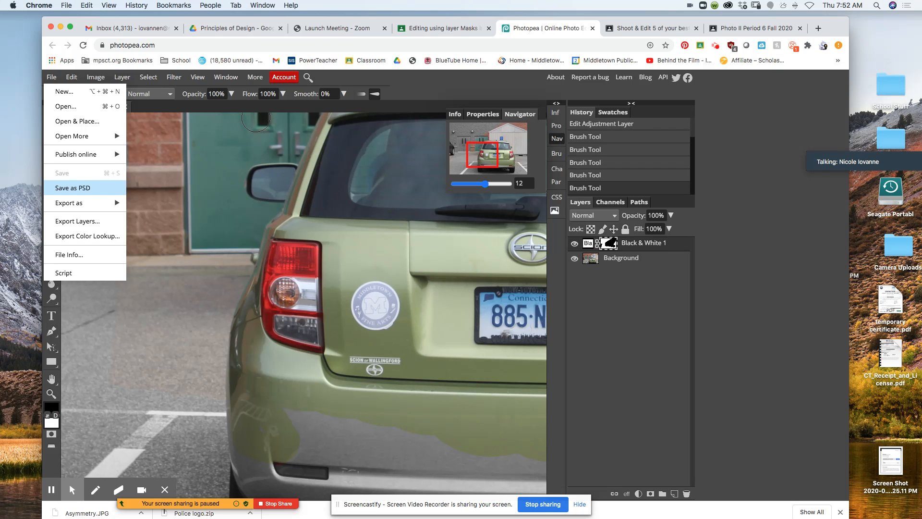
{"action": "left_click", "coordinate": [48, 185]}
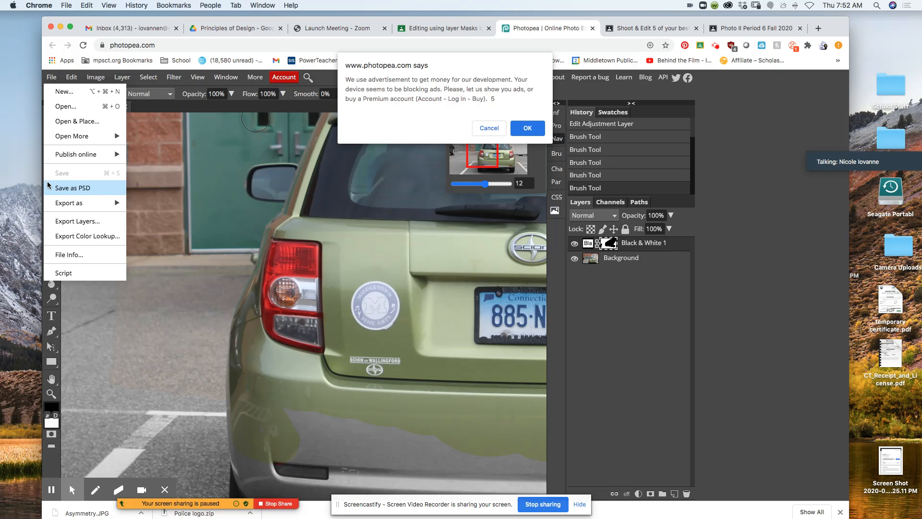
{"action": "left_click", "coordinate": [538, 130]}
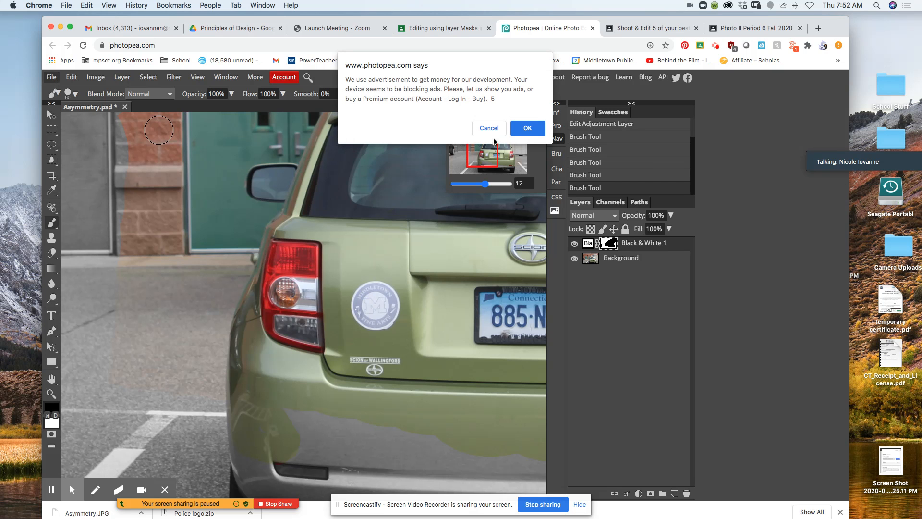
{"action": "left_click", "coordinate": [530, 128]}
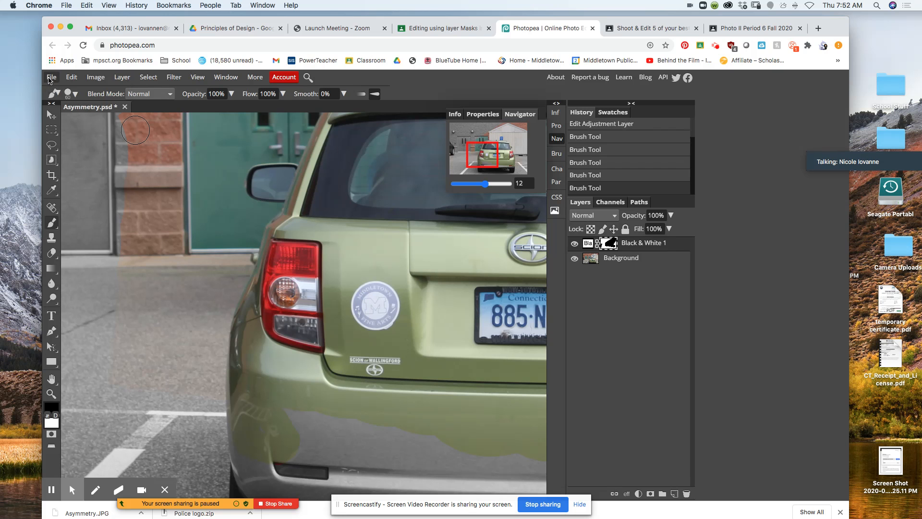
Step: Try to export the edited photo as a JPG and dismiss the advertising notice
{"action": "left_click", "coordinate": [50, 77]}
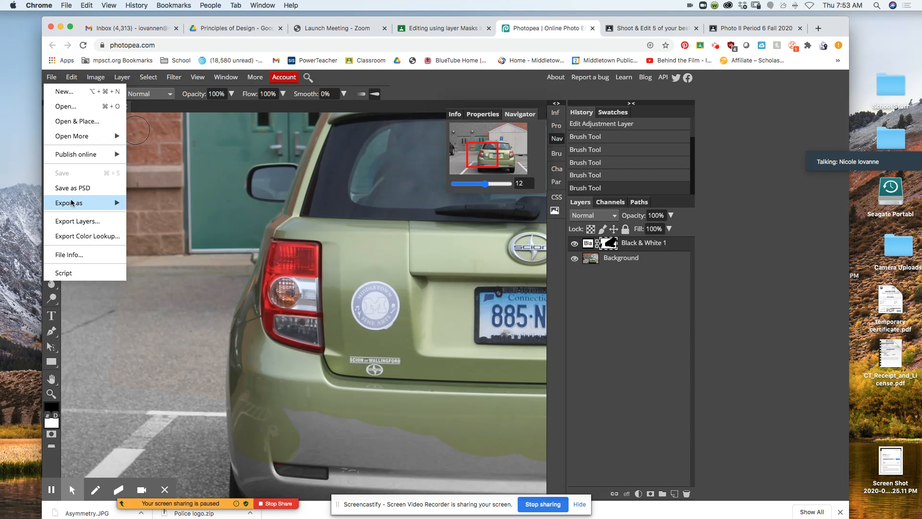
{"action": "mouse_move", "coordinate": [72, 203]}
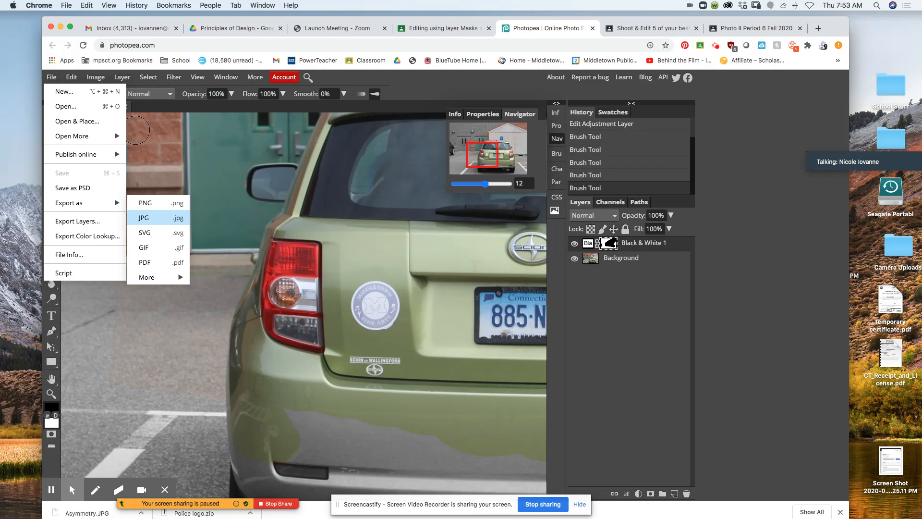
{"action": "left_click", "coordinate": [149, 217]}
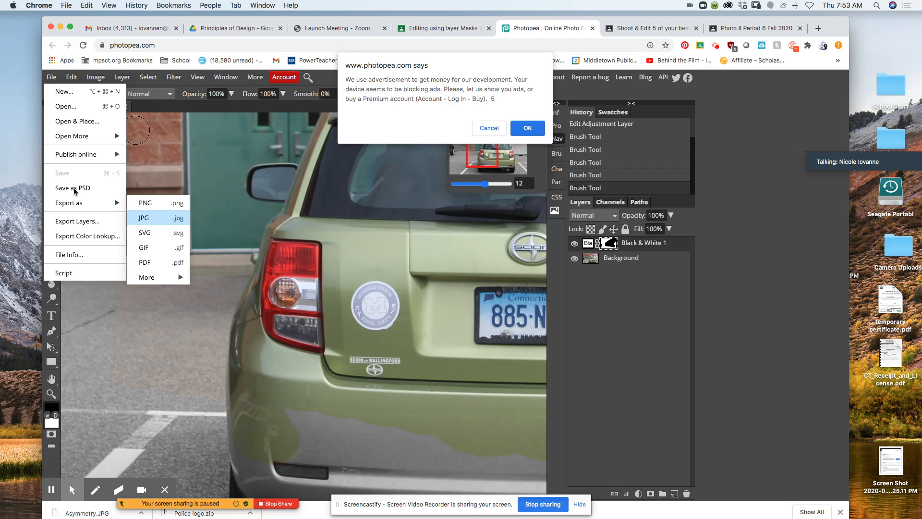
{"action": "left_click", "coordinate": [527, 129]}
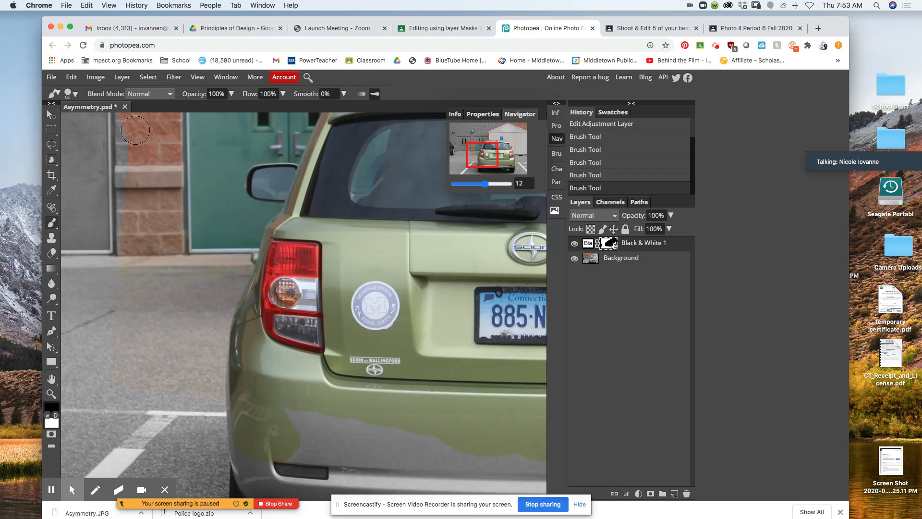
Step: Save the photo as the PSD file Asymmetry in the School Stuff folder, and dismiss the advertising notice
{"action": "left_click", "coordinate": [51, 77]}
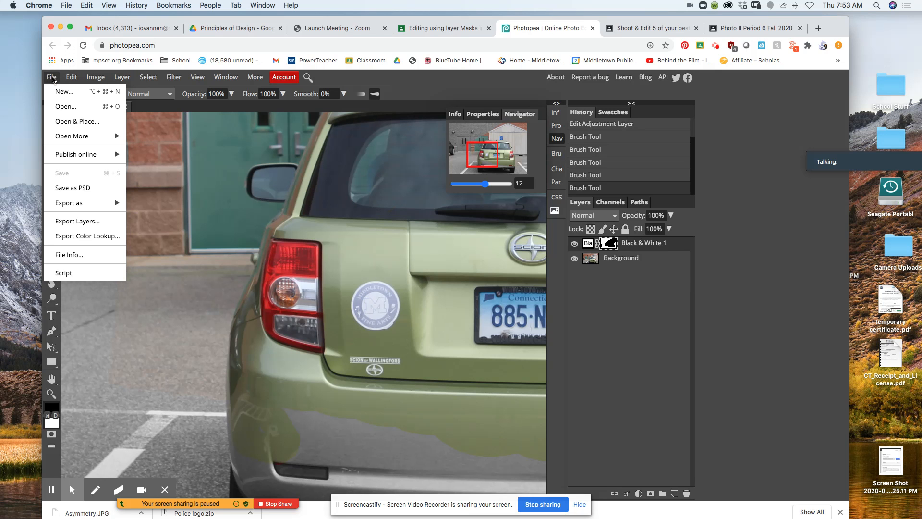
{"action": "left_click", "coordinate": [77, 190]}
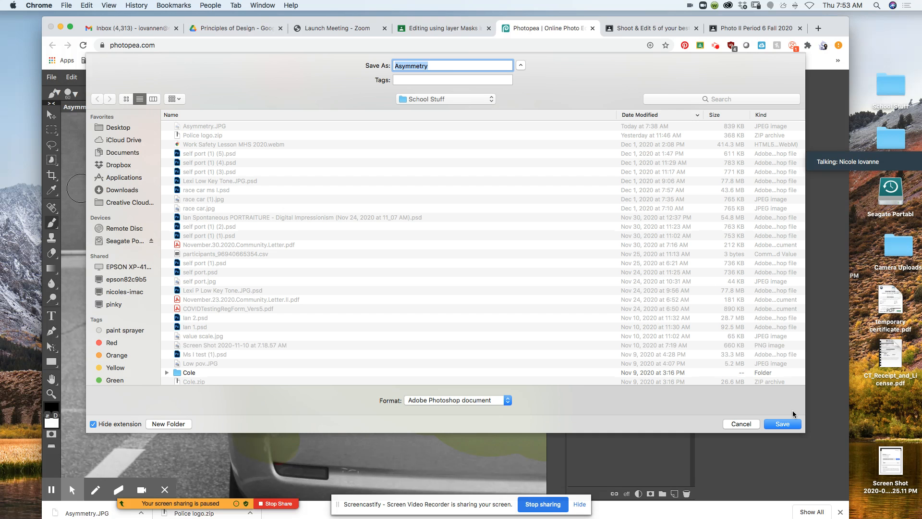
{"action": "left_click", "coordinate": [787, 426]}
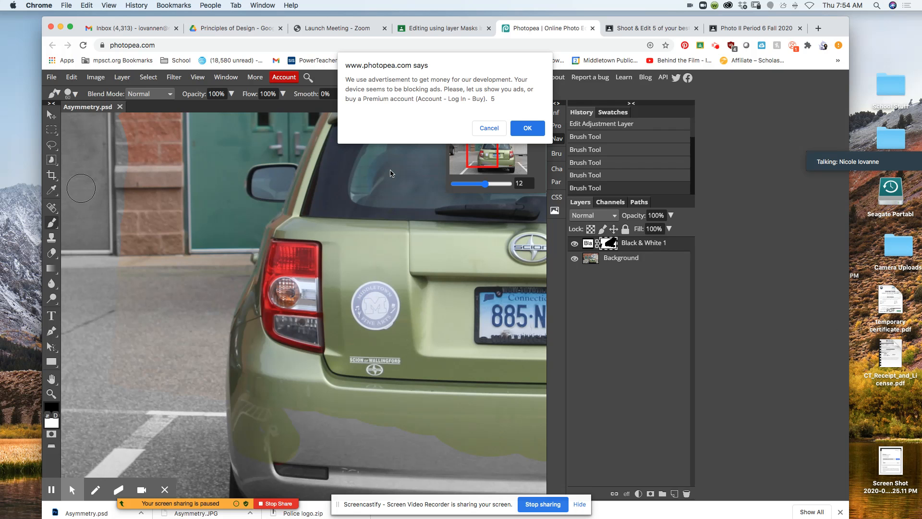
{"action": "left_click", "coordinate": [523, 134]}
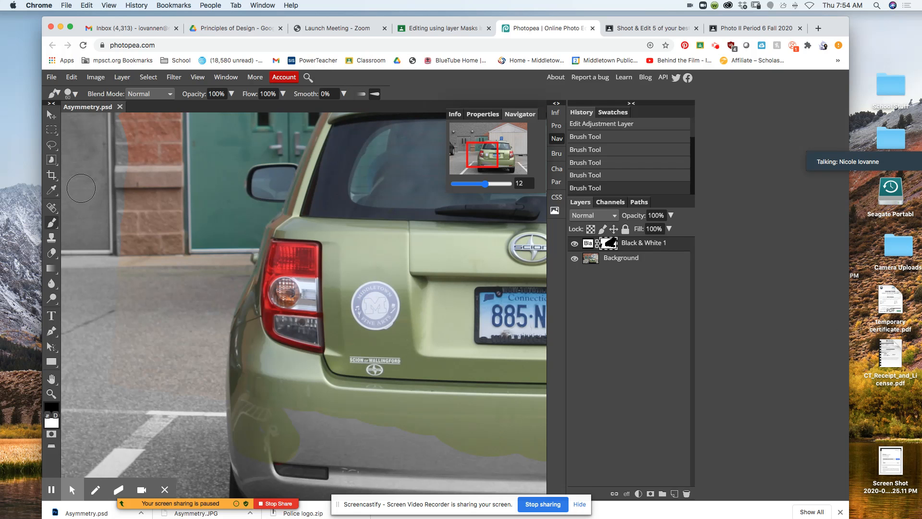